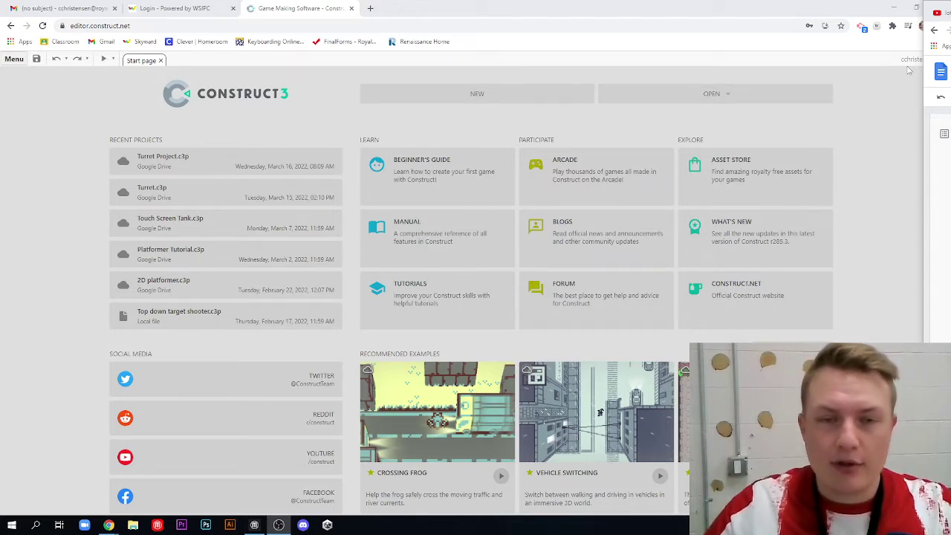
Bring the browser showing the Construct 3 start page to the front.
left_click(706, 73)
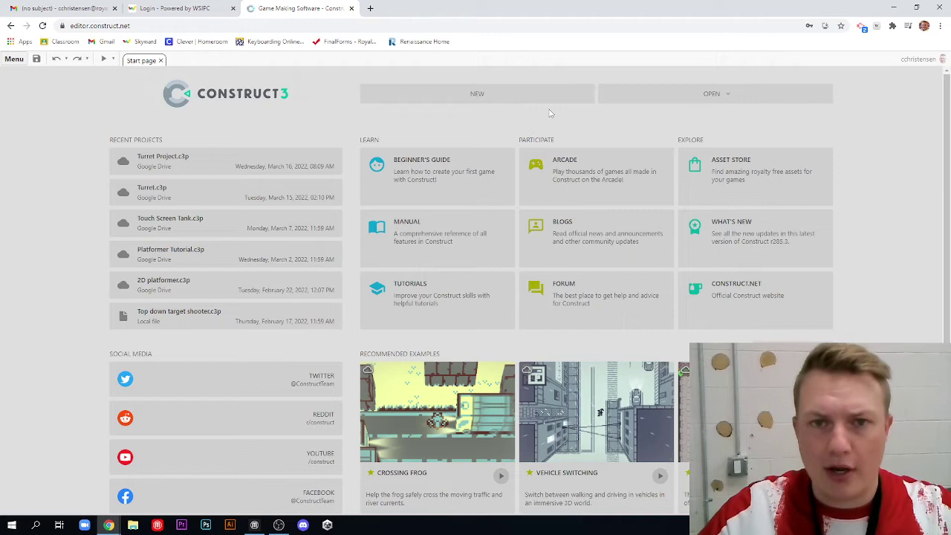
Create a new Construct 3 project named Turret.
left_click(473, 102)
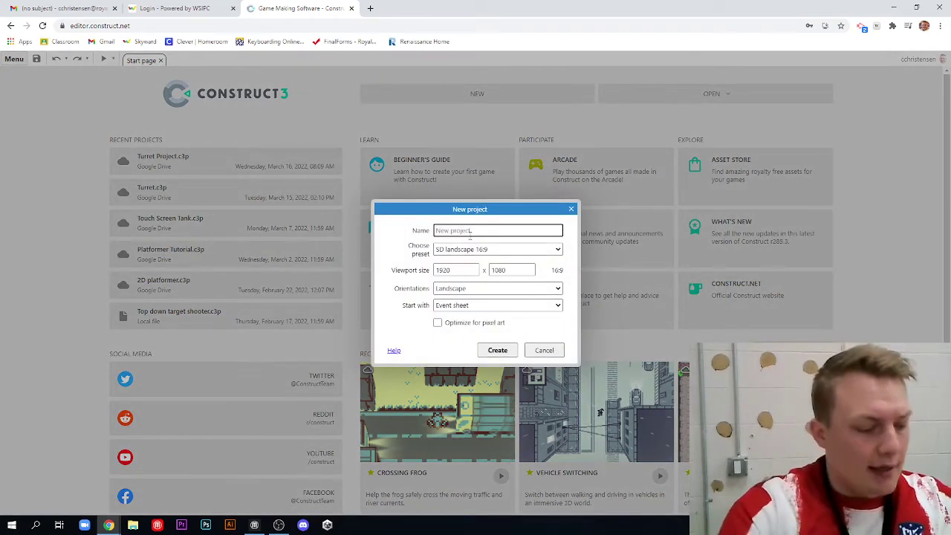
type("Turret")
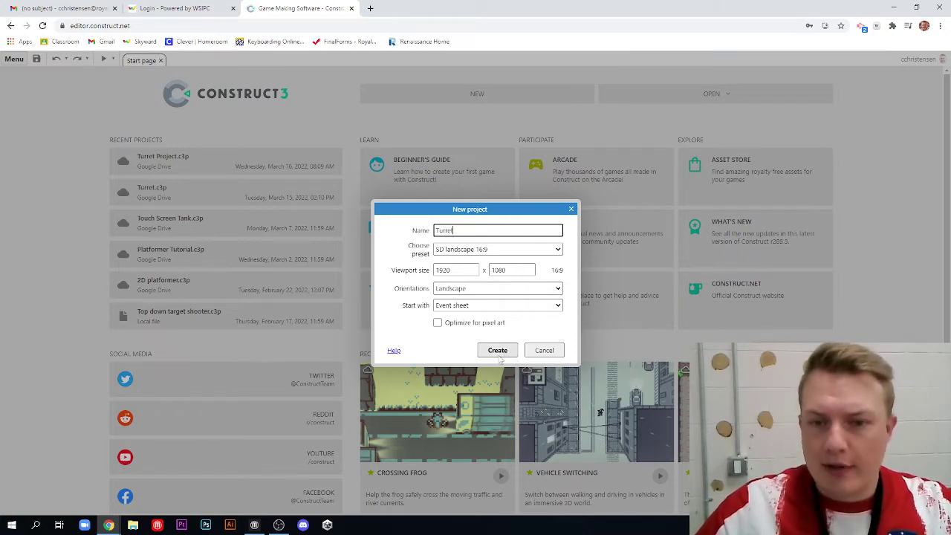
left_click(509, 355)
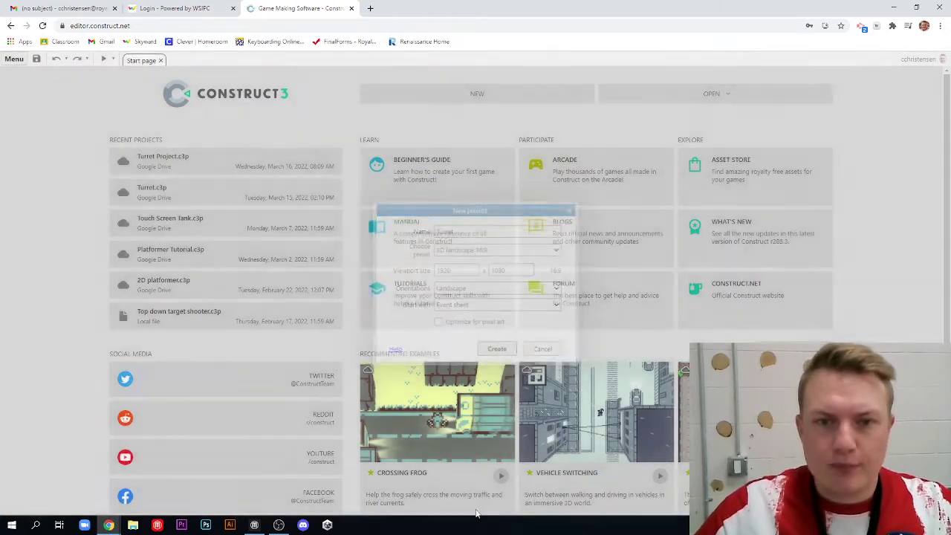
scroll(518, 248, "down", 5, "ctrl")
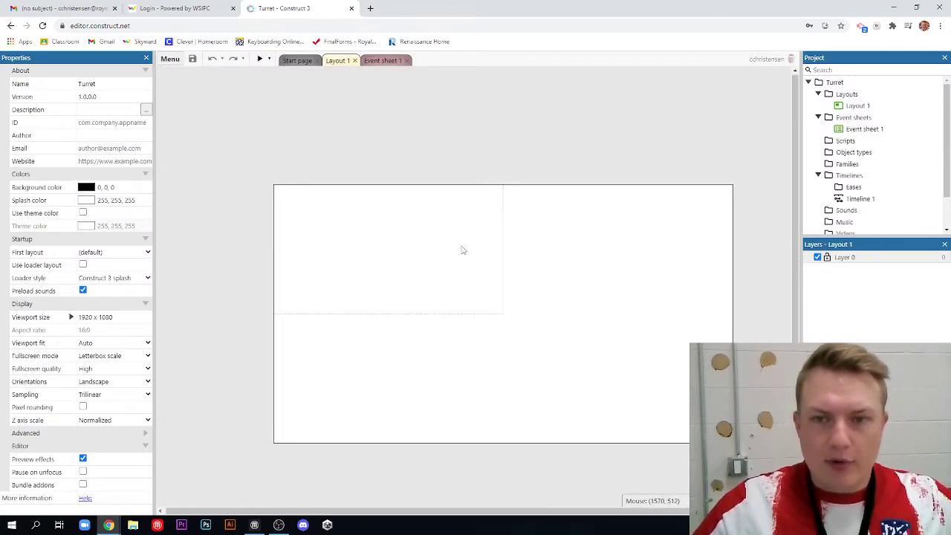
scroll(461, 248, "up", 1, "ctrl")
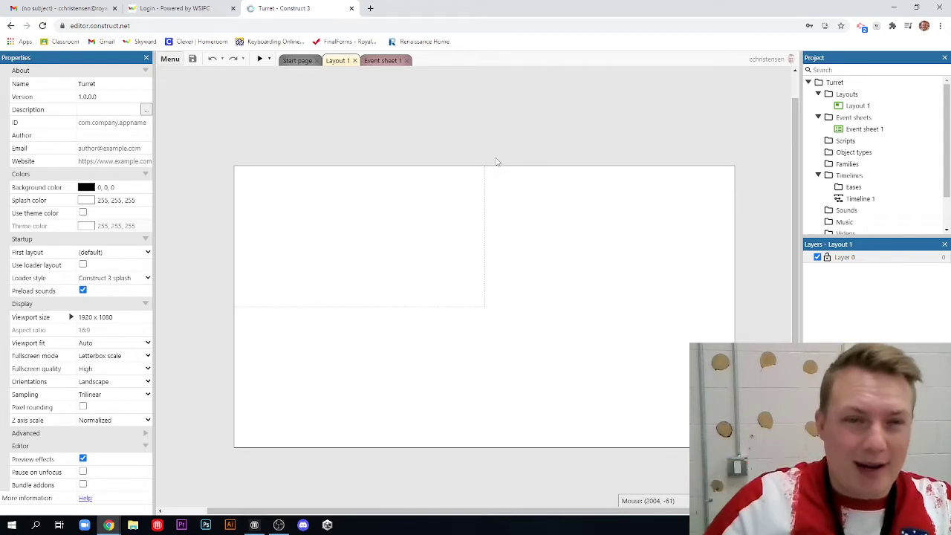
Rename Layer 0 to Background.
left_click(848, 260)
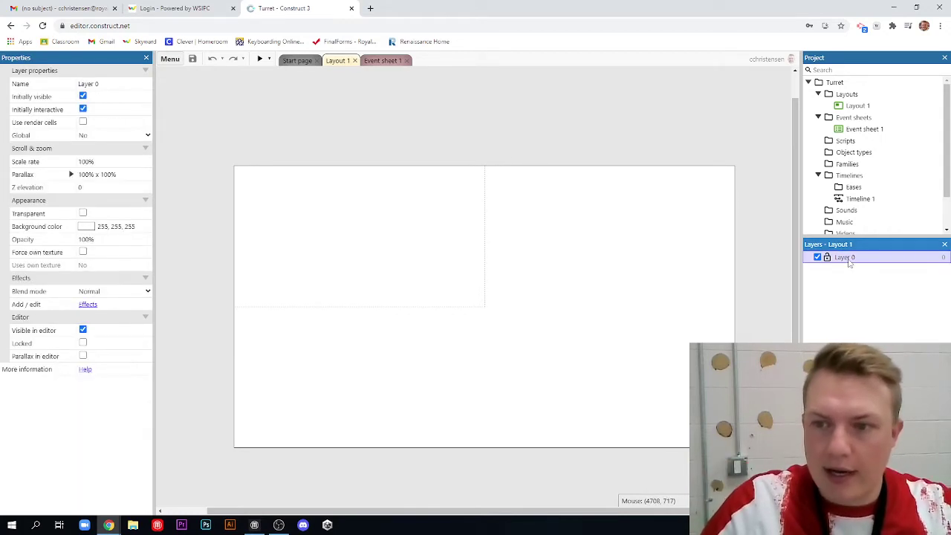
right_click(849, 262)
left_click(880, 312)
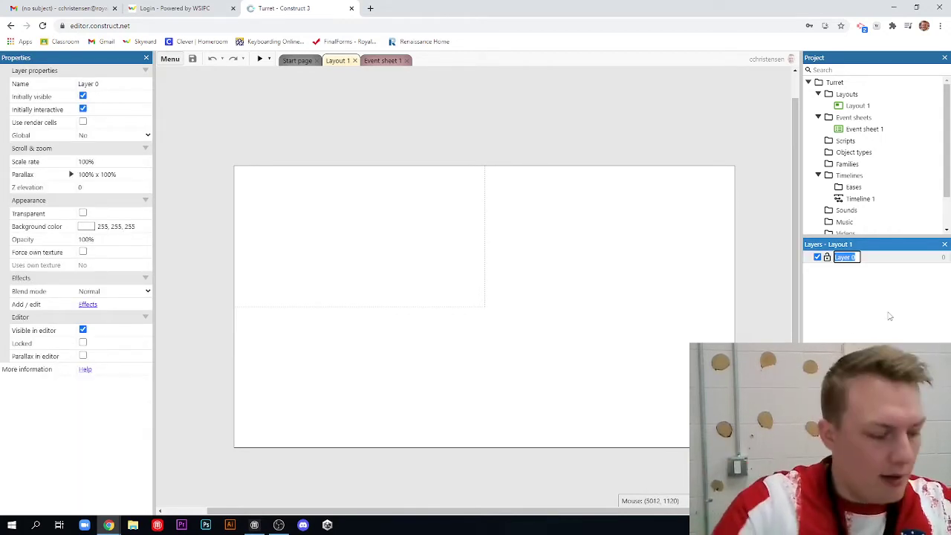
type("Background")
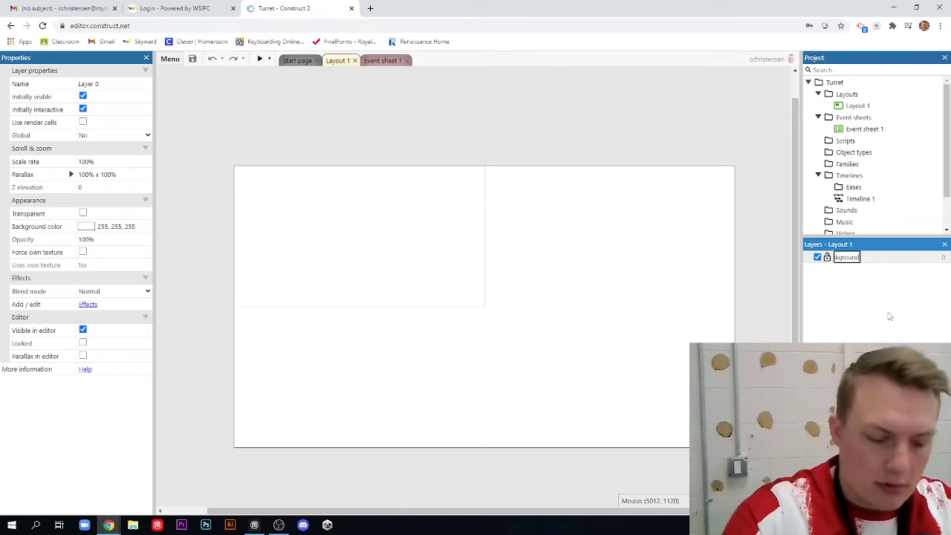
key("Return")
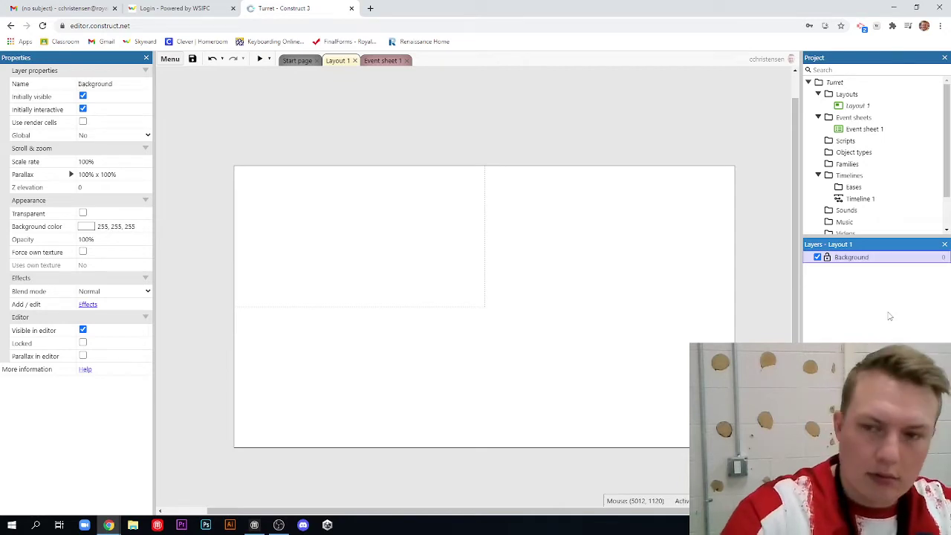
Insert a Tiled Background object and flood-fill its image dark green.
double_click(436, 236)
scroll(494, 263, "down", 4)
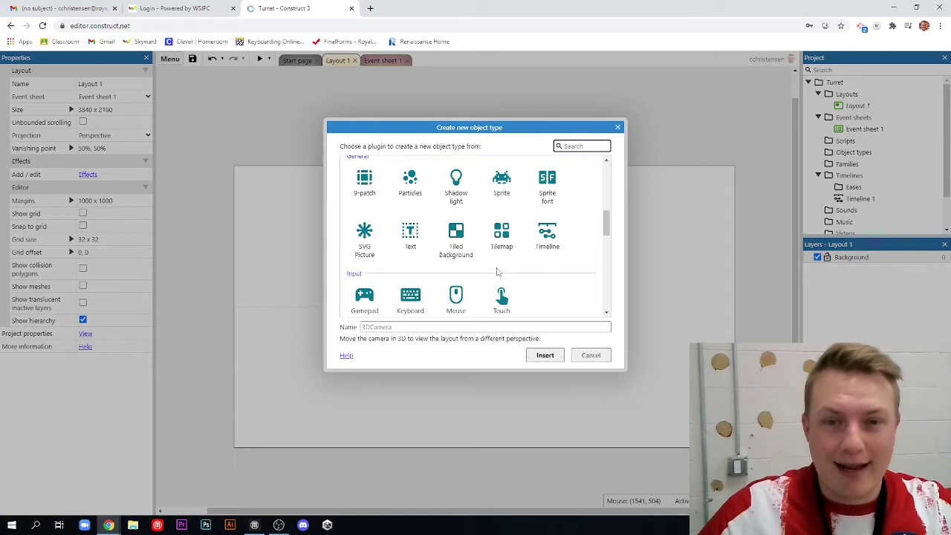
double_click(456, 236)
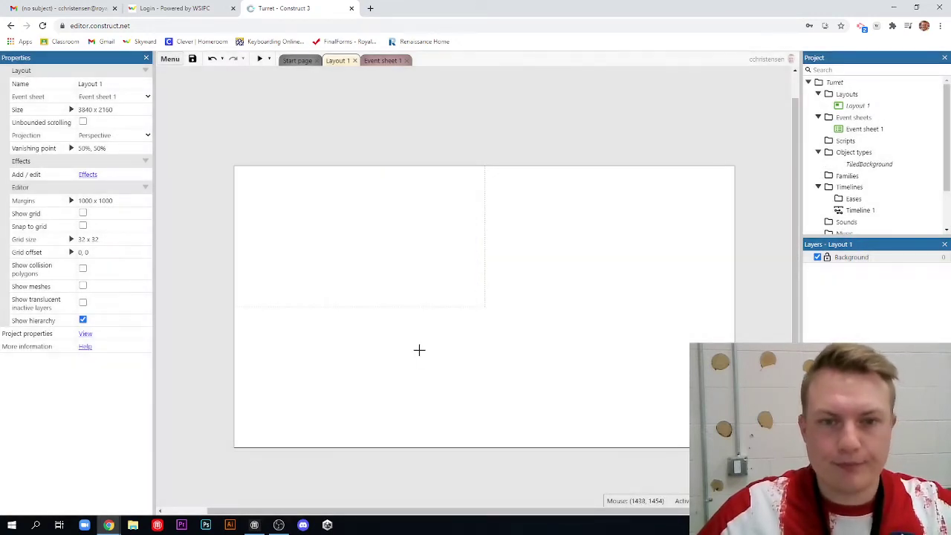
left_click(433, 219)
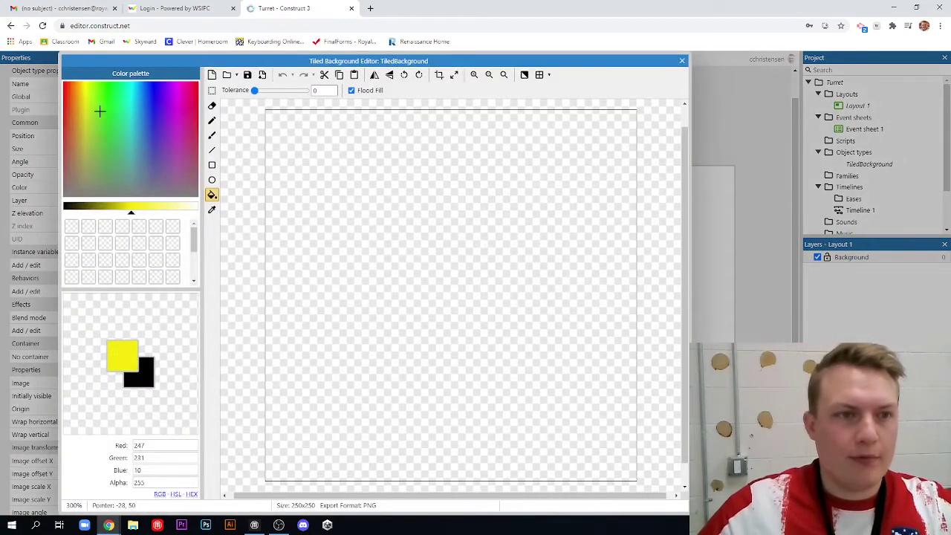
left_click_drag(106, 92, 104, 132)
left_click_drag(131, 213, 107, 214)
left_click(446, 374)
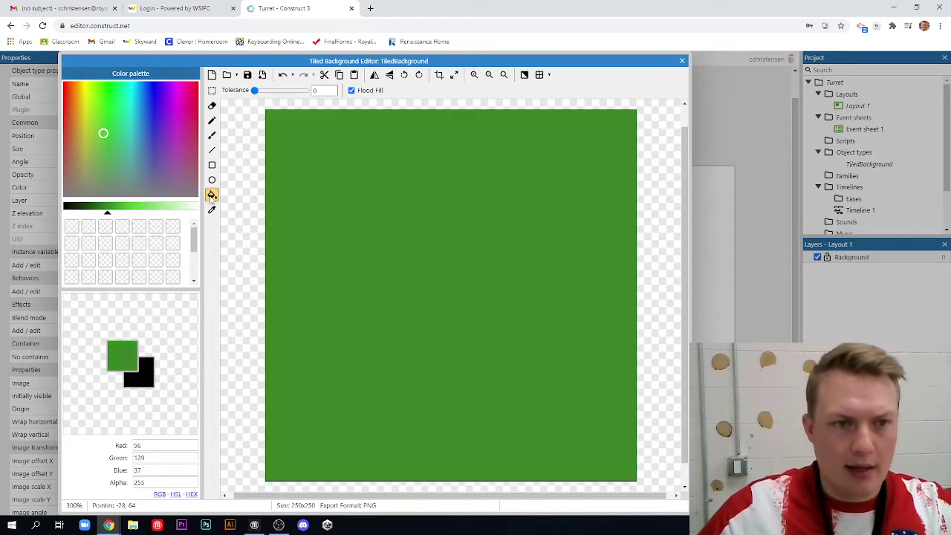
Brush light-green grass blades across the tile, undoing the stray hook and dots.
left_click(212, 134)
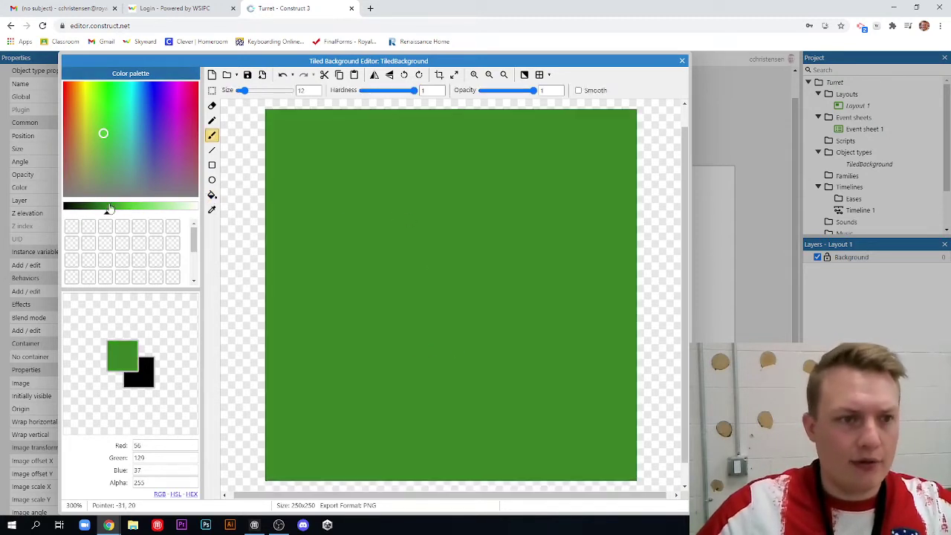
left_click_drag(107, 214, 138, 215)
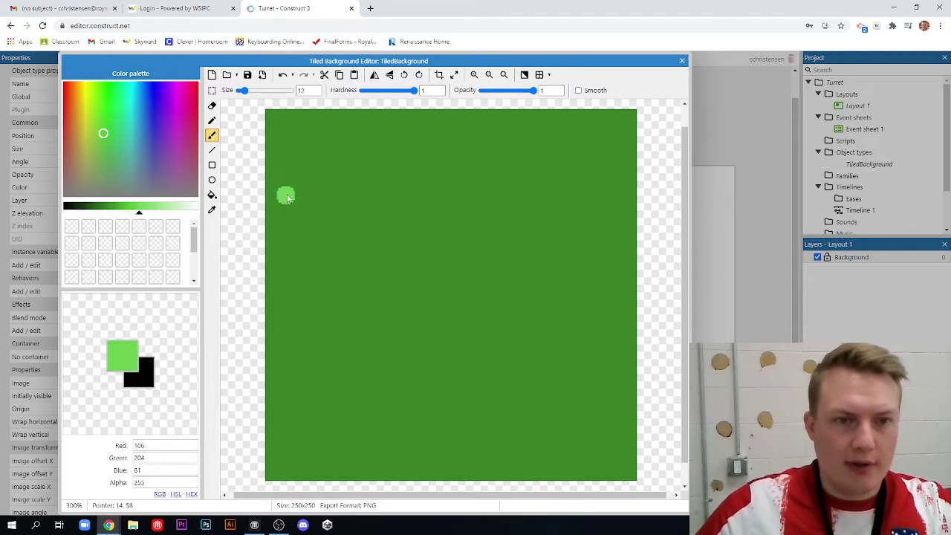
left_click_drag(288, 161, 310, 204)
left_click_drag(489, 197, 520, 248)
left_click_drag(420, 271, 431, 324)
left_click_drag(339, 343, 324, 418)
left_click_drag(545, 382, 578, 438)
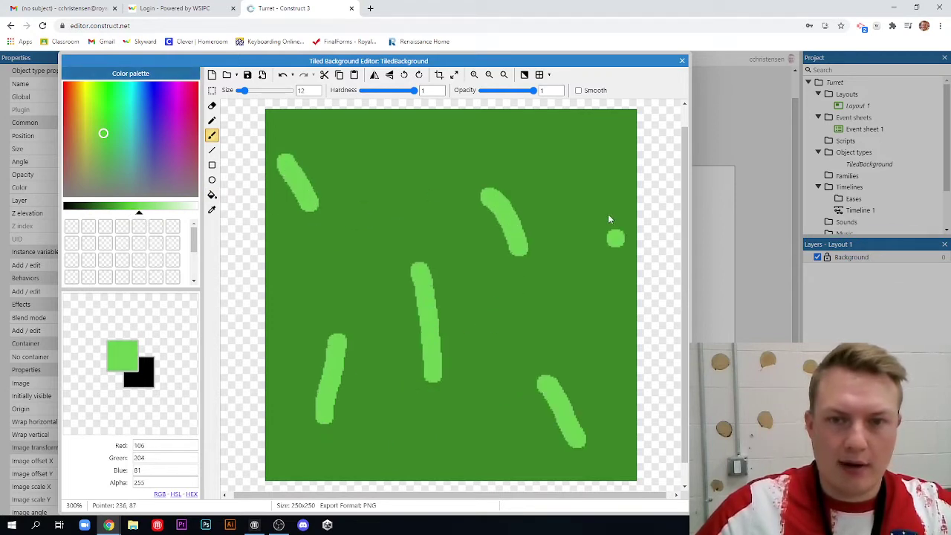
left_click_drag(570, 131, 578, 162)
left_click_drag(394, 123, 400, 152)
left_click_drag(430, 326, 415, 373)
key("ctrl+z")
left_click(523, 318)
key("ctrl+z")
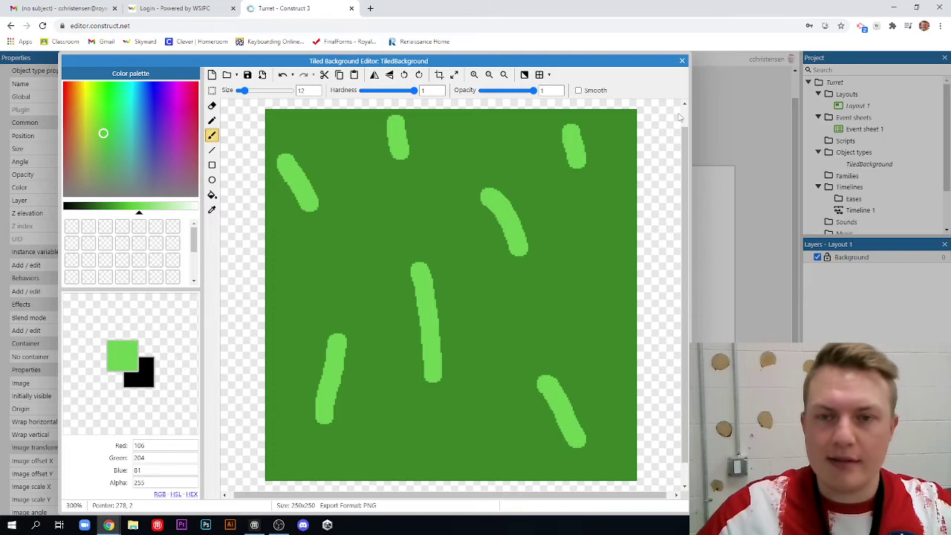
left_click(581, 277)
key("ctrl+z")
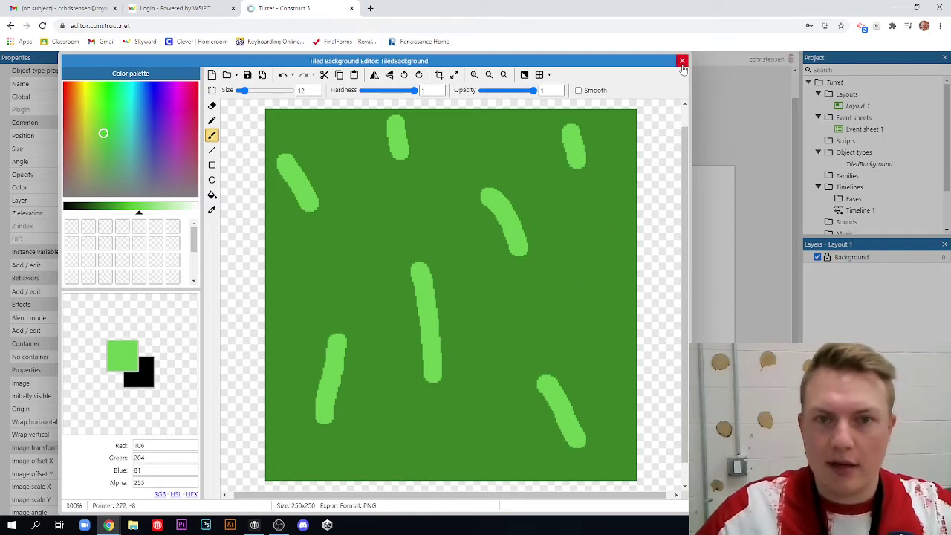
Close the image editor and stretch the grass background to cover the whole layout.
left_click(682, 62)
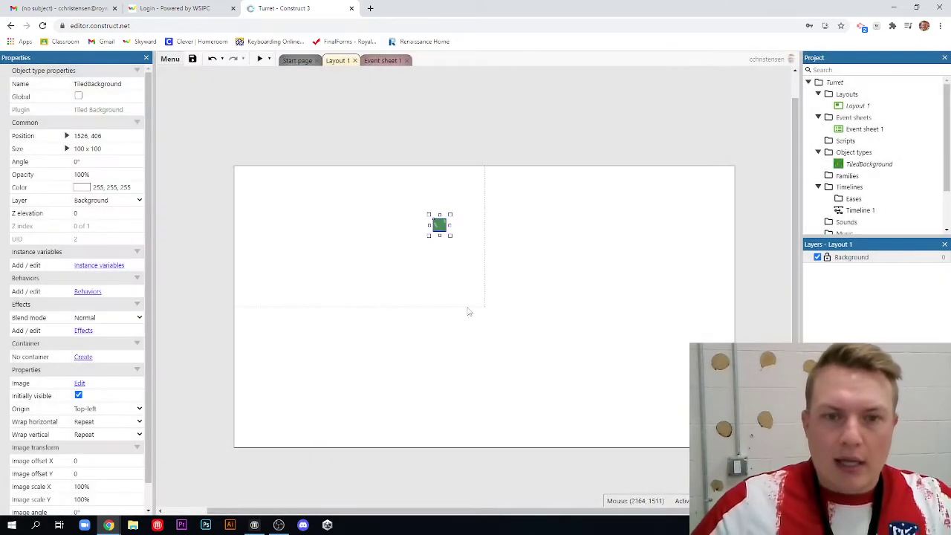
right_click(440, 227)
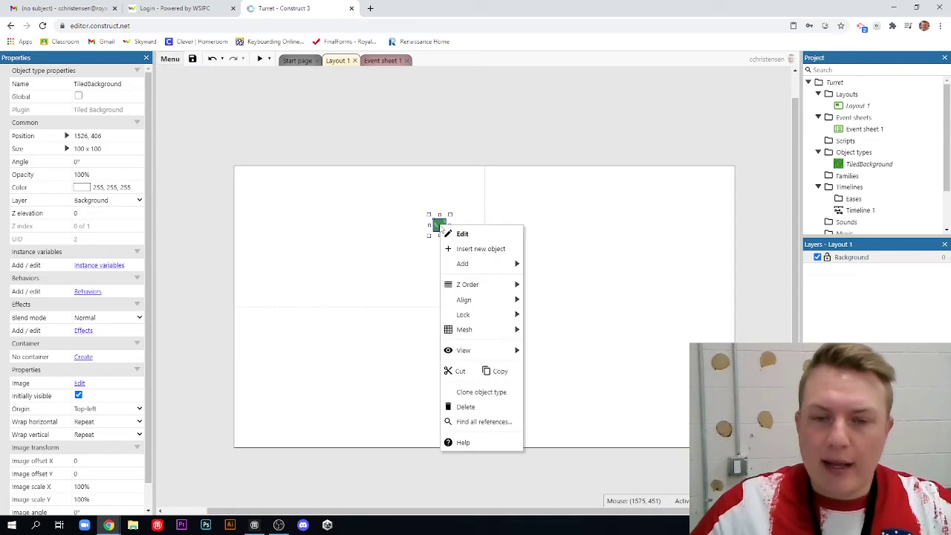
mouse_move(471, 301)
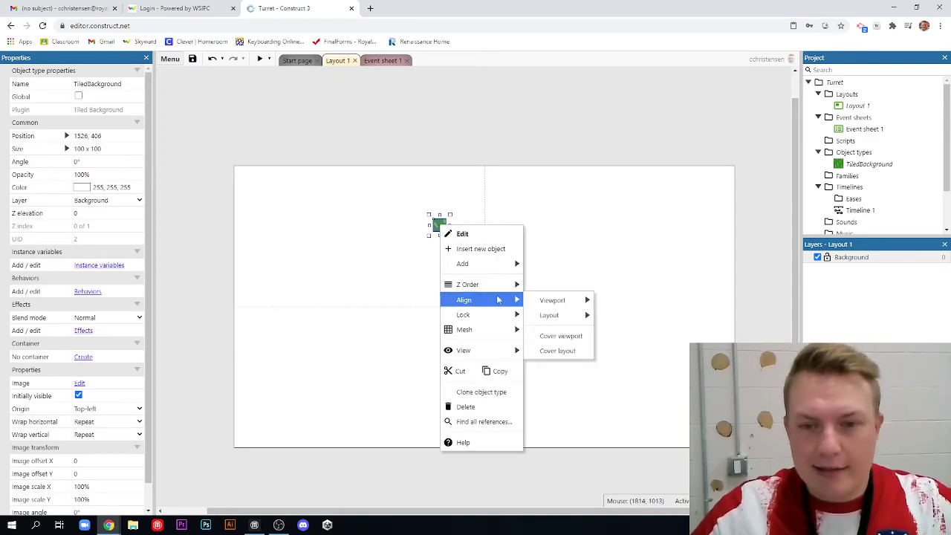
left_click(564, 351)
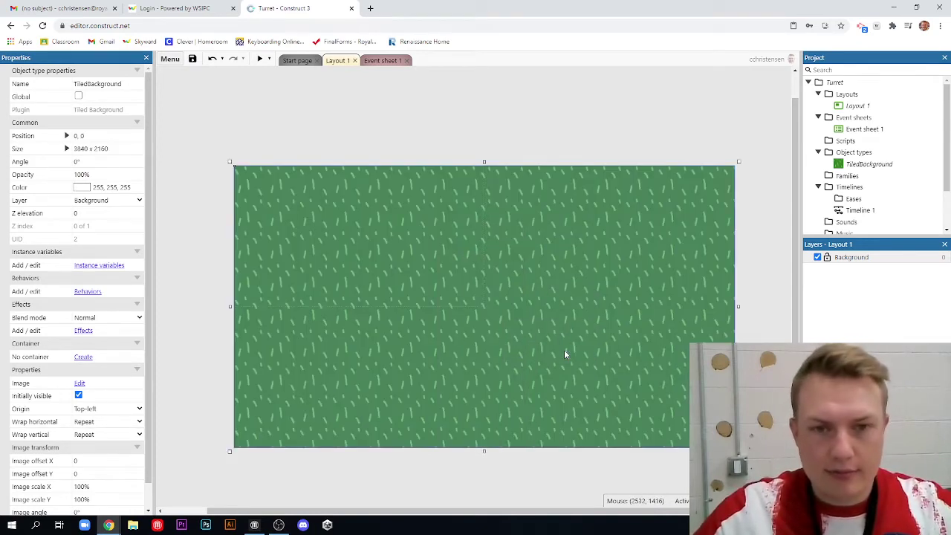
Lock the grass background object and confirm it can no longer be selected.
right_click(431, 238)
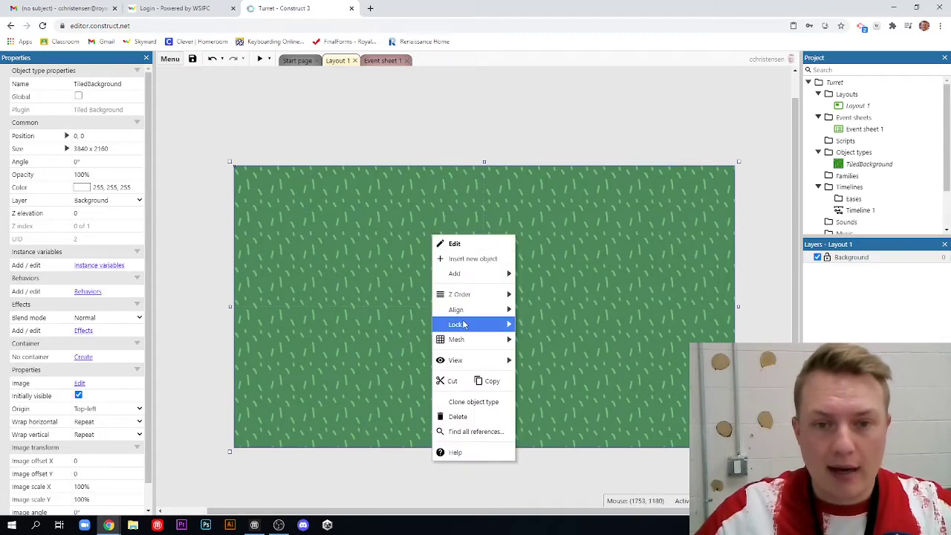
mouse_move(483, 324)
left_click(563, 328)
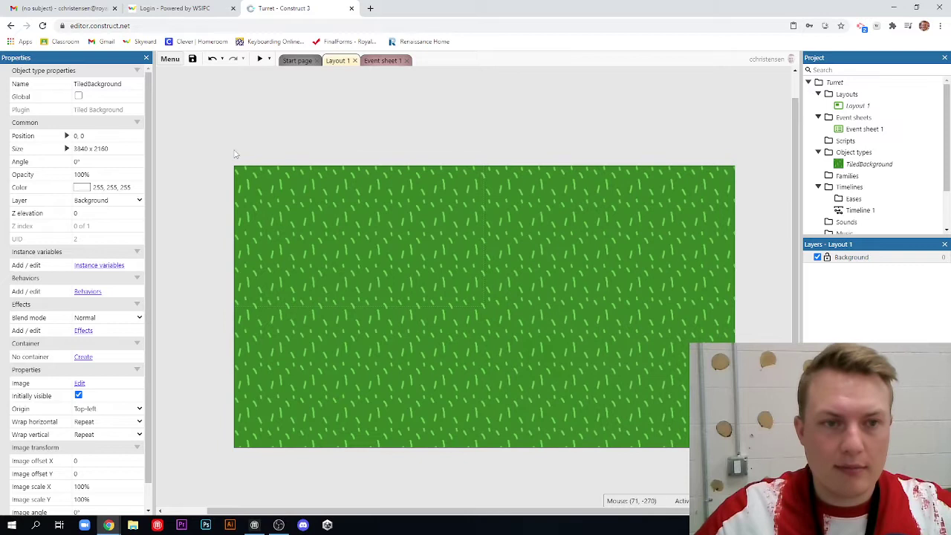
left_click(403, 238)
left_click_drag(469, 251, 636, 339)
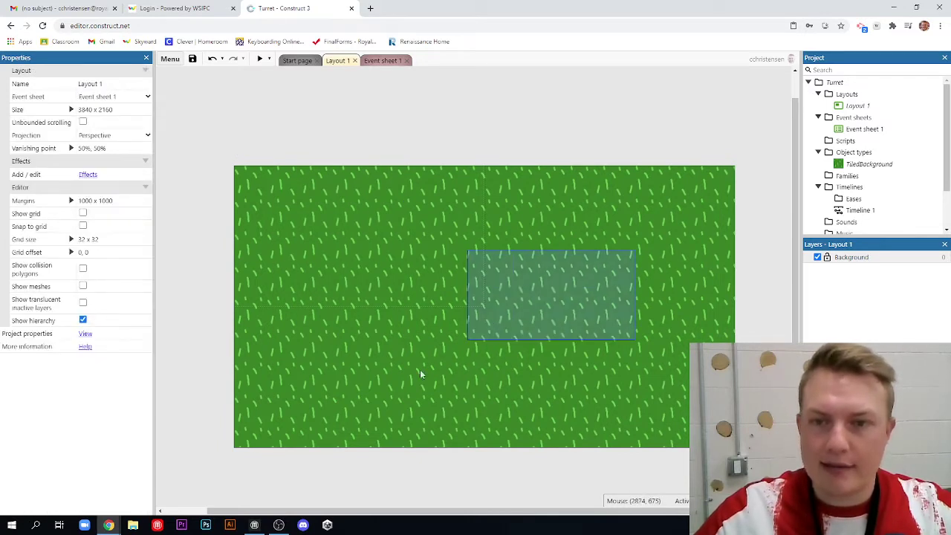
left_click_drag(238, 175, 257, 211)
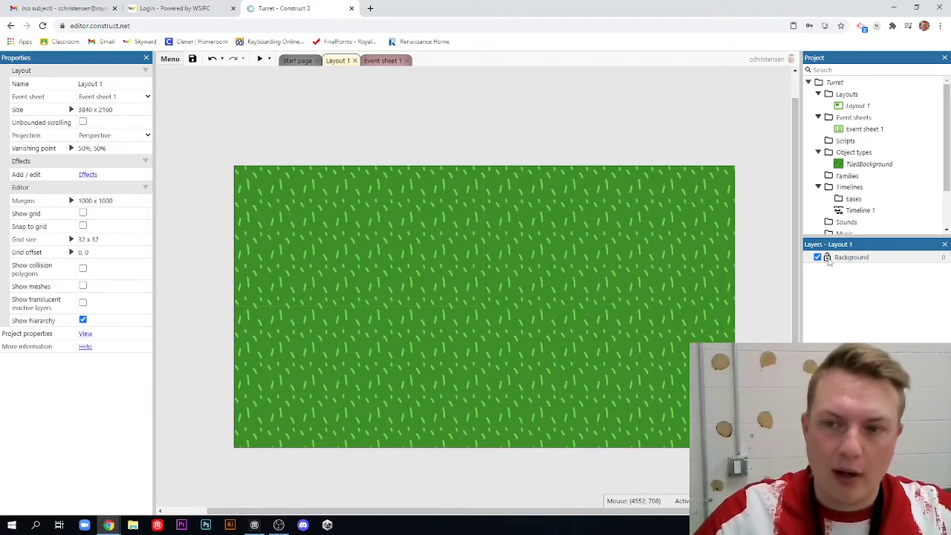
Tick Locked in the Background layer's properties.
left_click(828, 259)
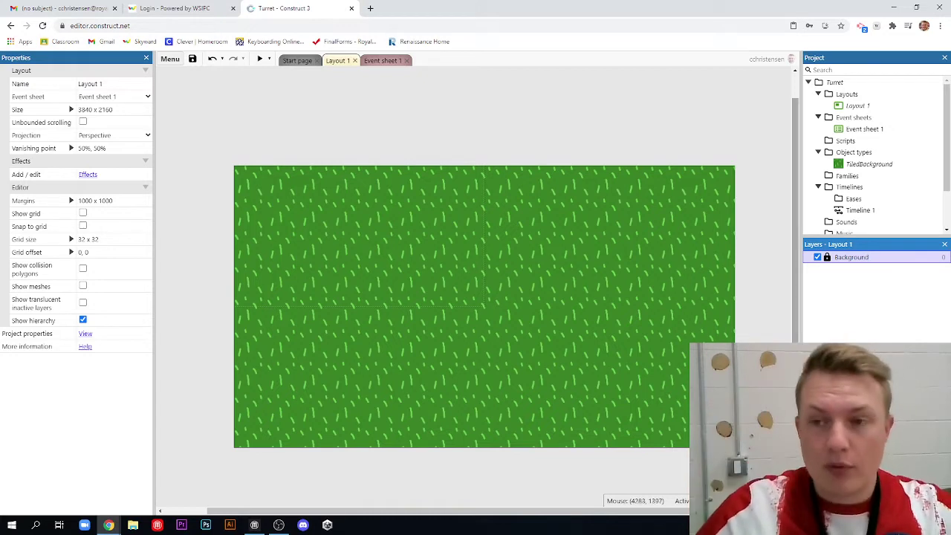
left_click(826, 260)
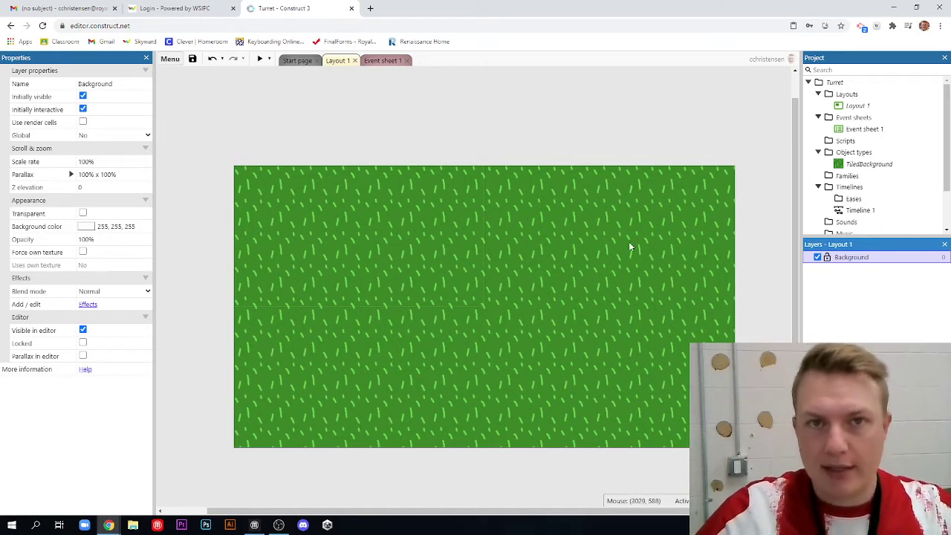
left_click(827, 257)
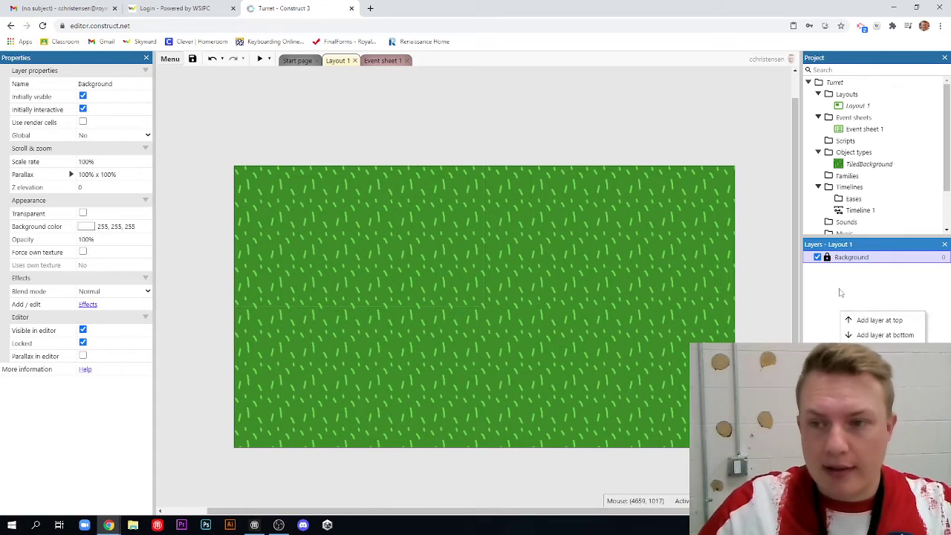
Add a layer named PlayerLayer above Background and make it the working layer.
left_click(884, 320)
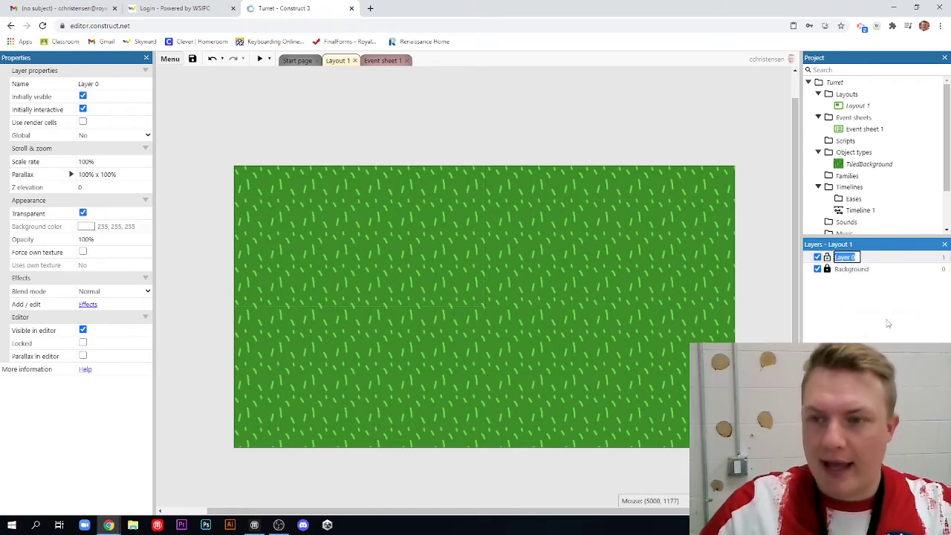
type("PlayerLayer")
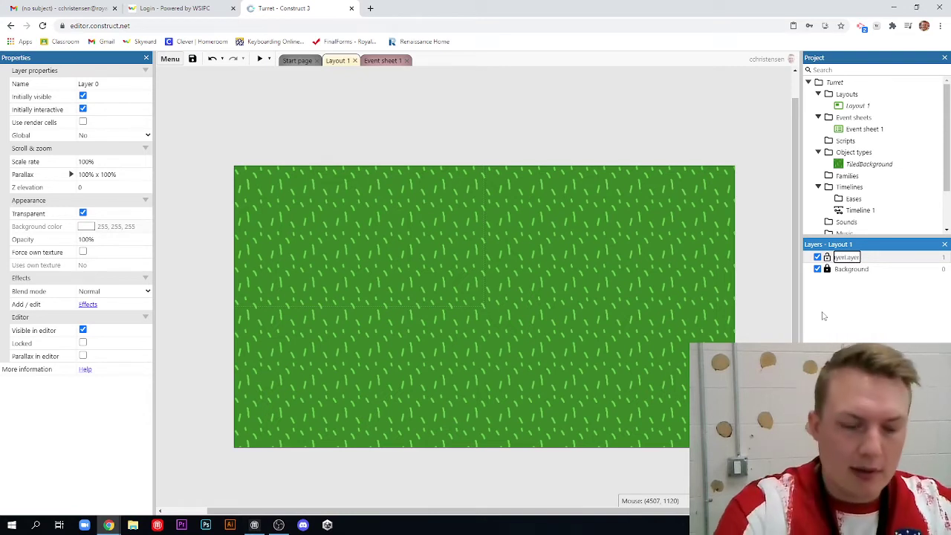
key("Return")
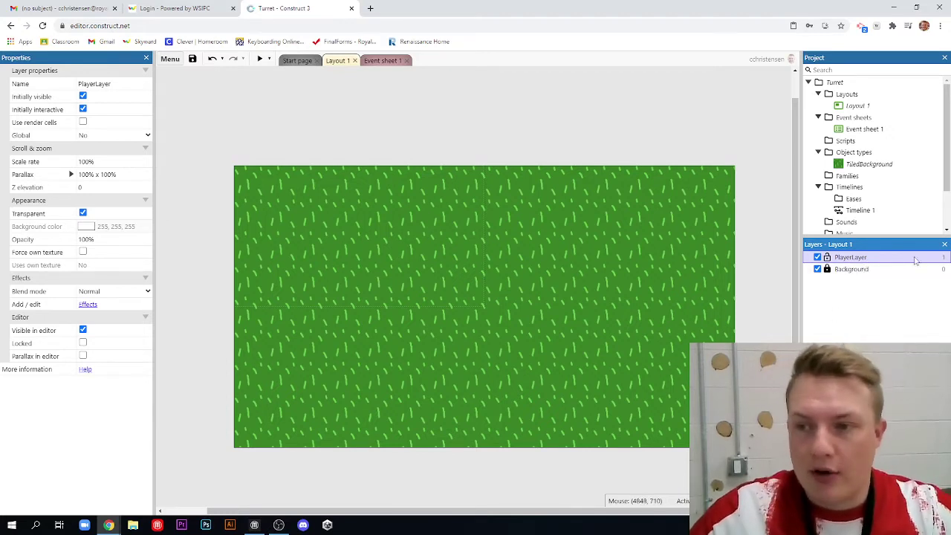
left_click(869, 267)
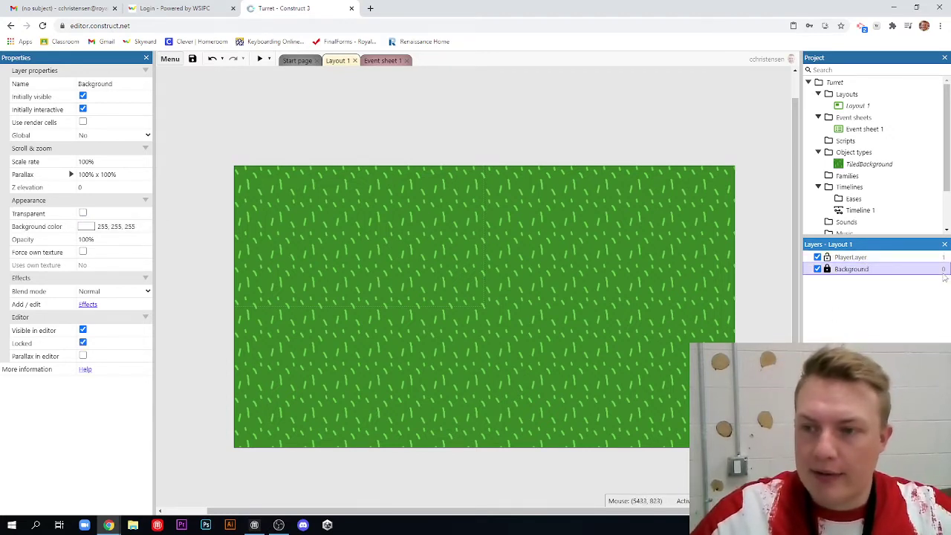
left_click(869, 258)
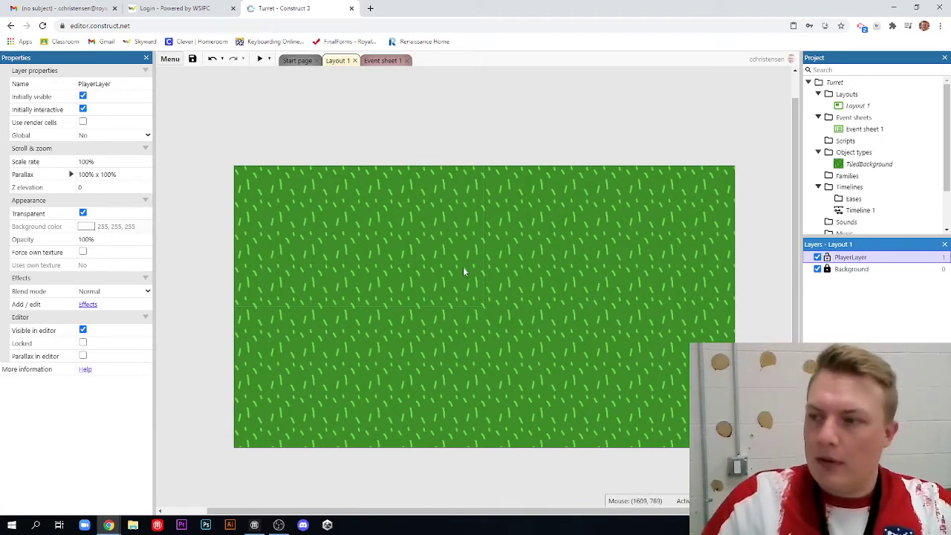
Insert a new Sprite object onto the layout.
double_click(420, 238)
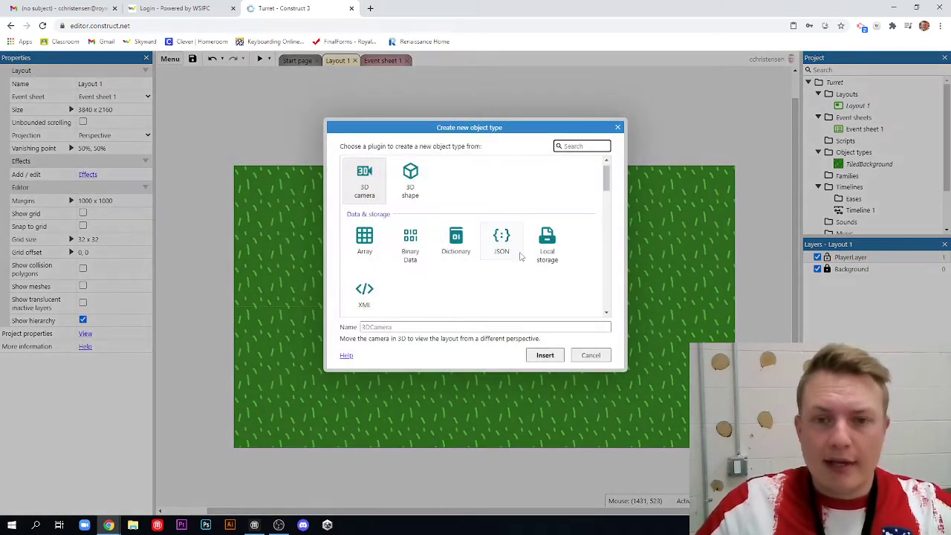
scroll(476, 208, "down", 3)
double_click(502, 205)
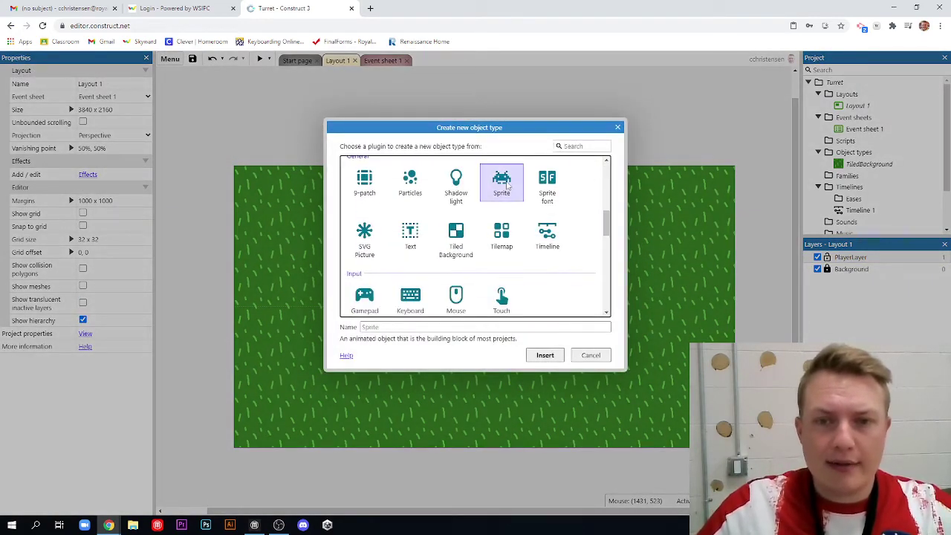
left_click(410, 231)
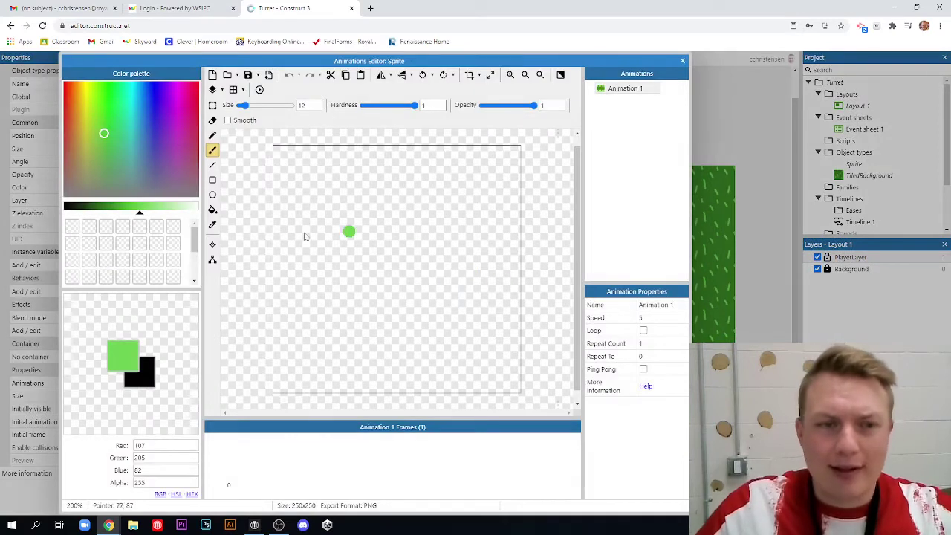
Draw the sprite's image as a solid light-cyan right-pointing triangle.
left_click_drag(119, 114, 133, 98)
left_click(141, 213)
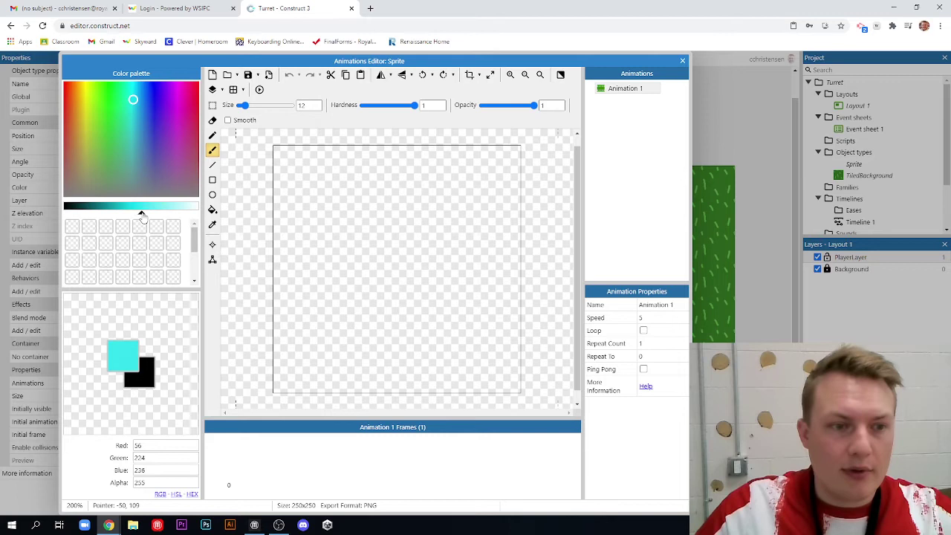
left_click_drag(141, 214, 146, 215)
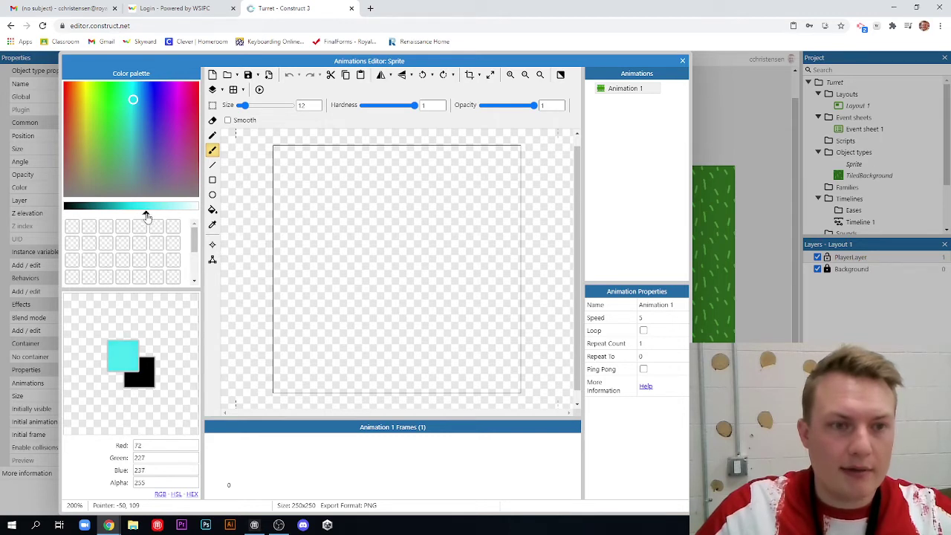
left_click(213, 164)
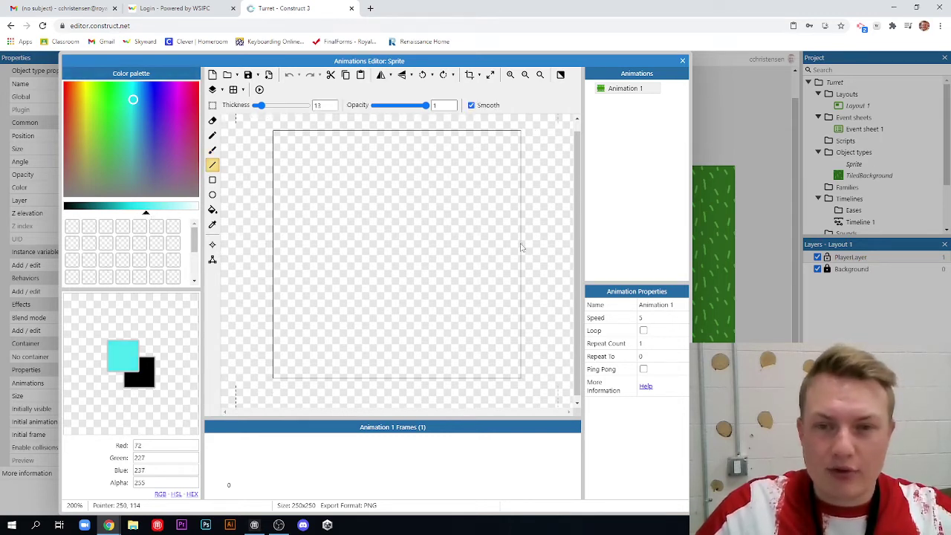
mouse_move(520, 256)
left_mouse_down()
mouse_move(297, 153)
mouse_move(272, 131)
mouse_move(278, 381)
mouse_move(518, 253)
left_mouse_up()
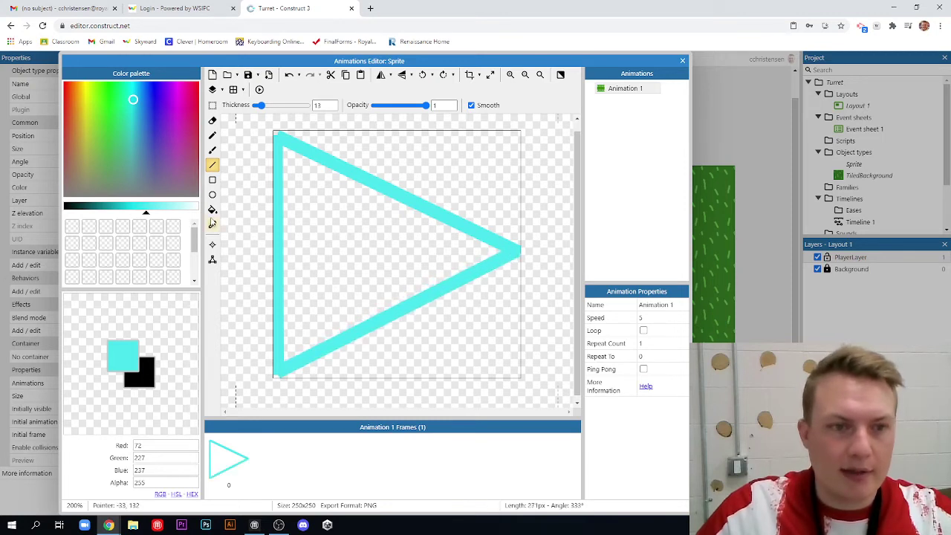
left_click(212, 210)
left_click(334, 297)
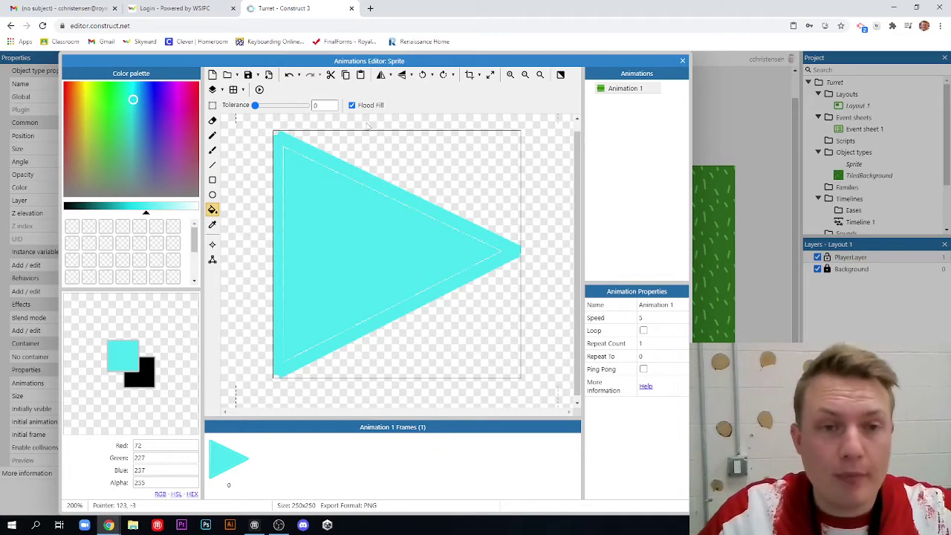
left_click(683, 61)
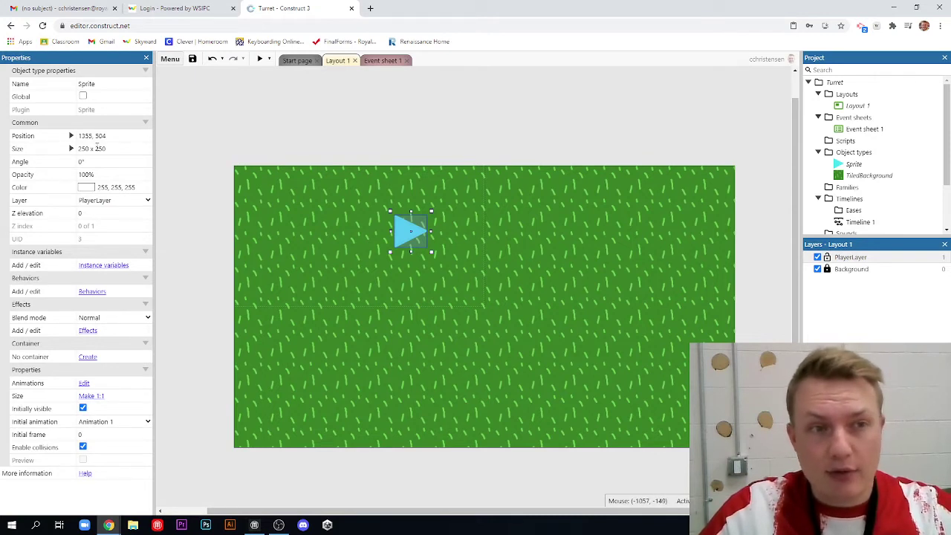
Resize the sprite to 50 x 50 and move it to the layout's upper left.
left_click(95, 148)
type("50 x 50")
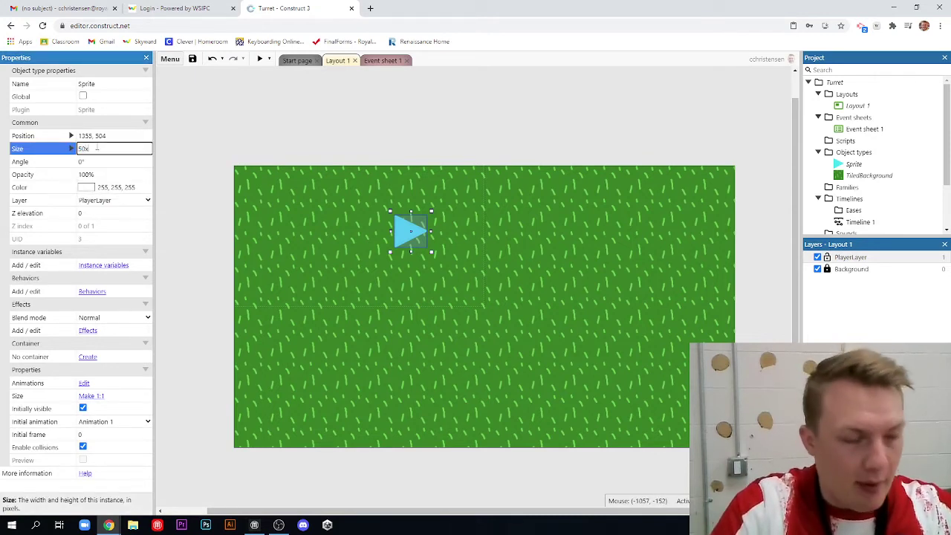
key("Tab")
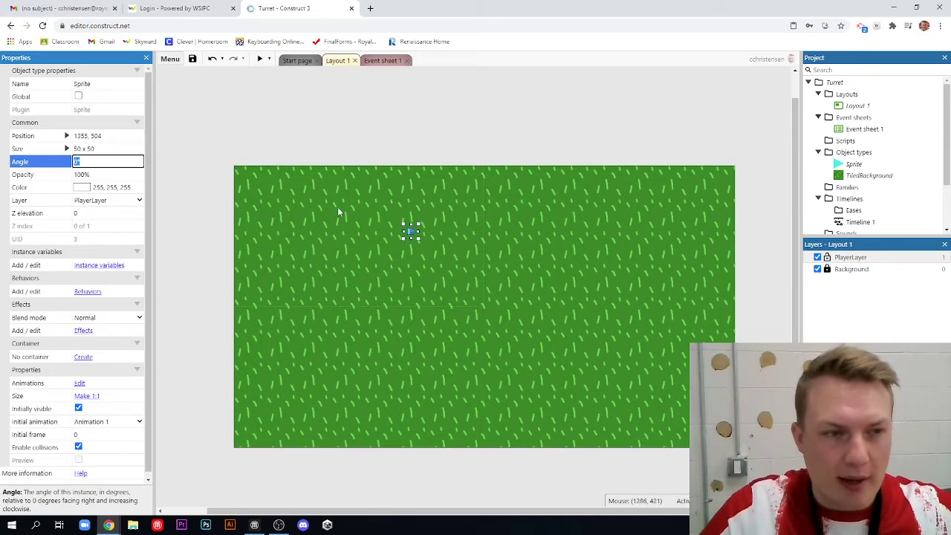
left_click(395, 153)
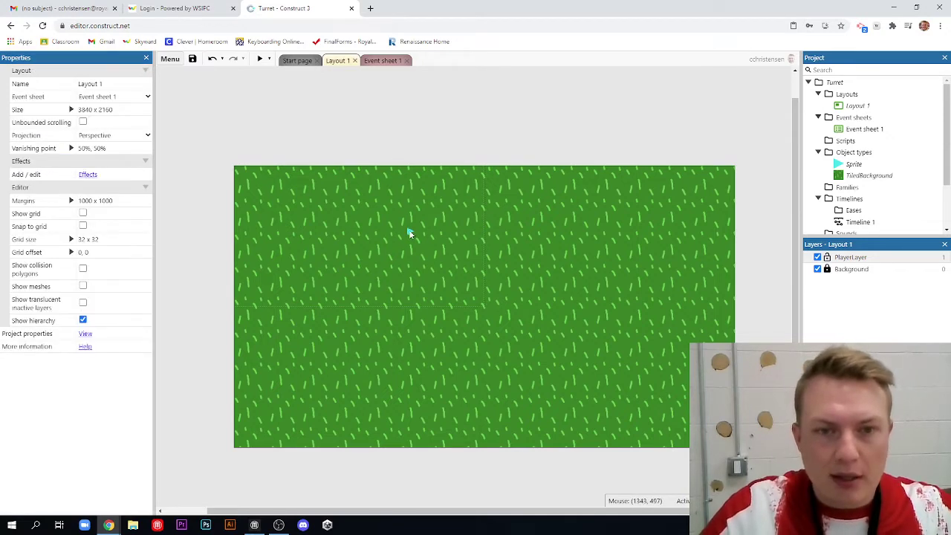
left_click_drag(408, 229, 264, 197)
left_click(268, 130)
left_click(265, 199)
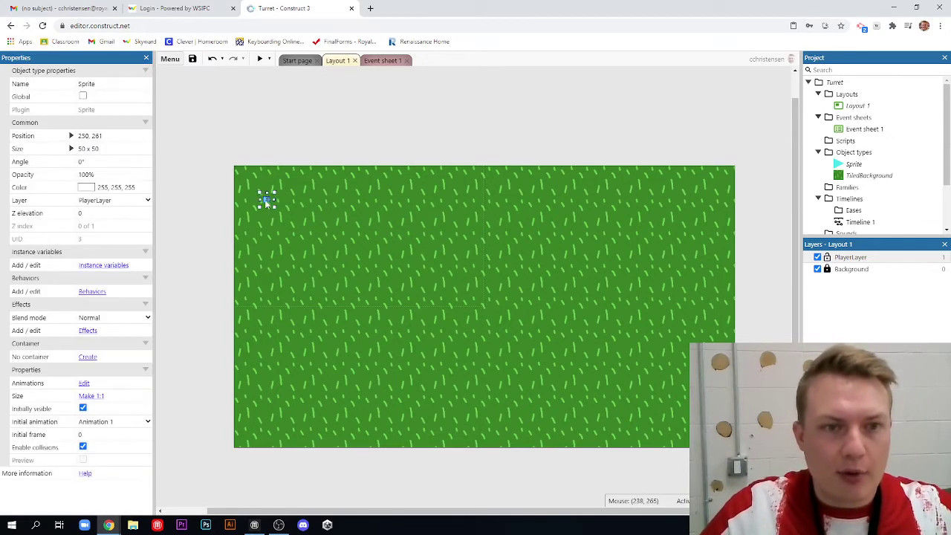
Rename the sprite object PlayerSprite.
left_click(99, 84)
type("Player")
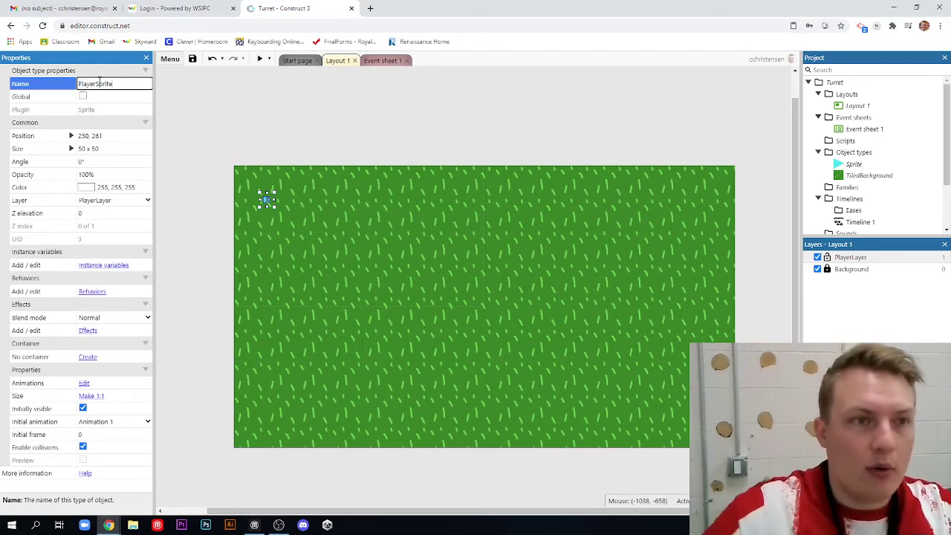
left_click(320, 132)
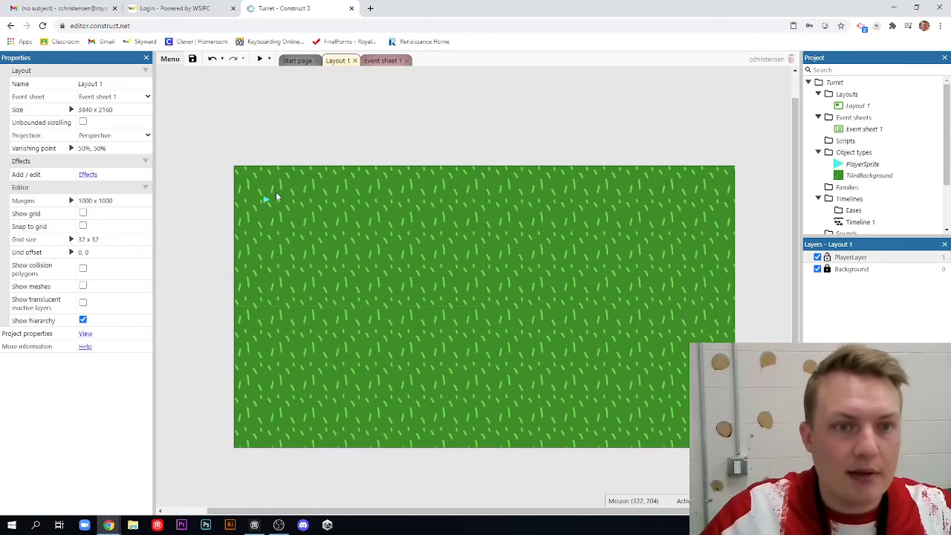
scroll(276, 192, "up", 5, "ctrl")
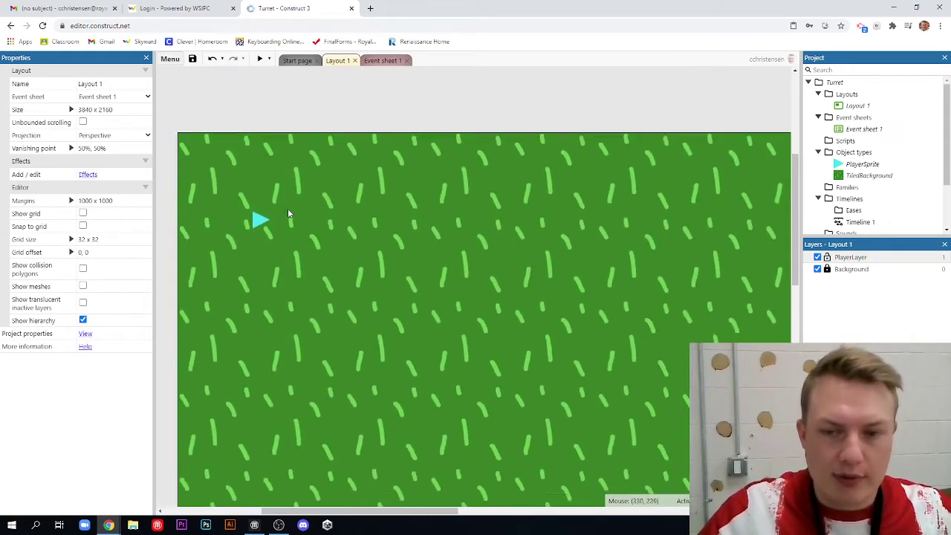
scroll(287, 208, "down", 1, "ctrl")
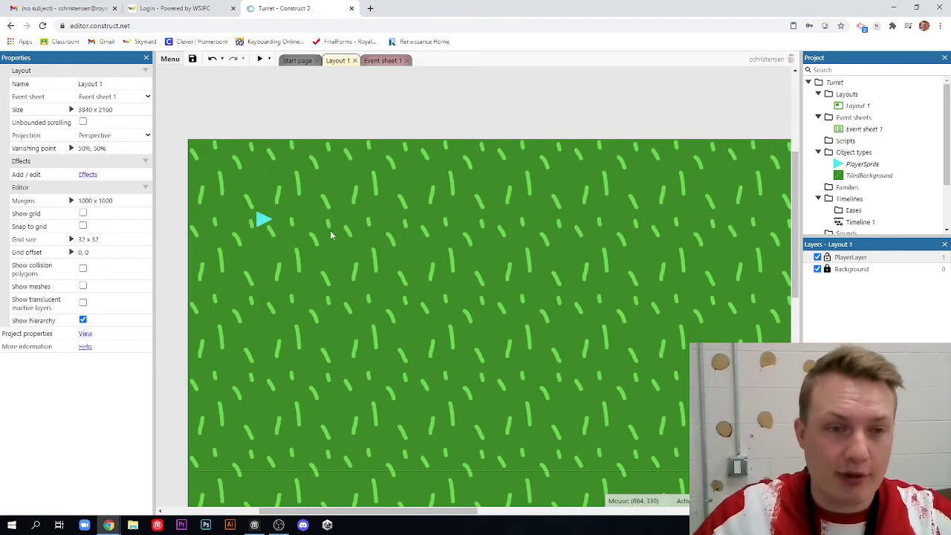
Add the Solid and Bound to layout behaviors to PlayerSprite.
left_click(262, 220)
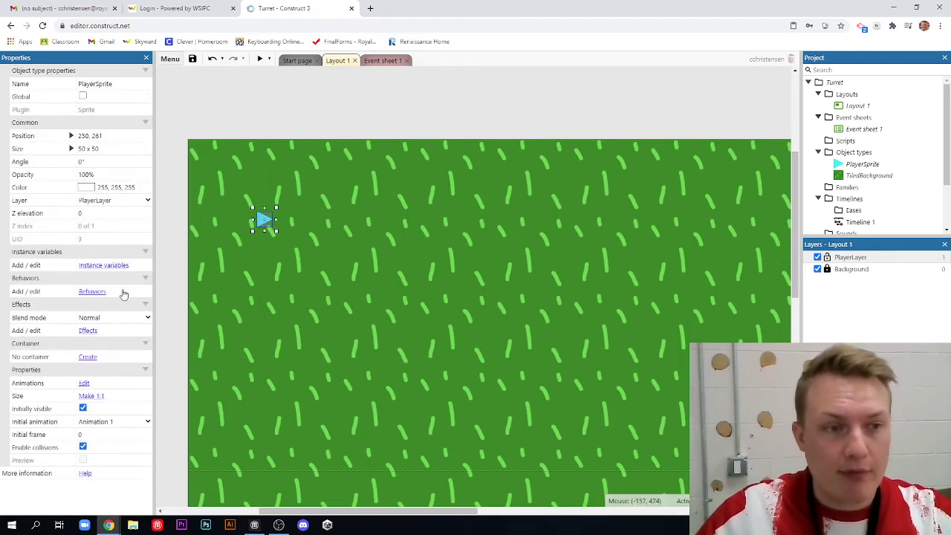
left_click(92, 291)
left_click(472, 246)
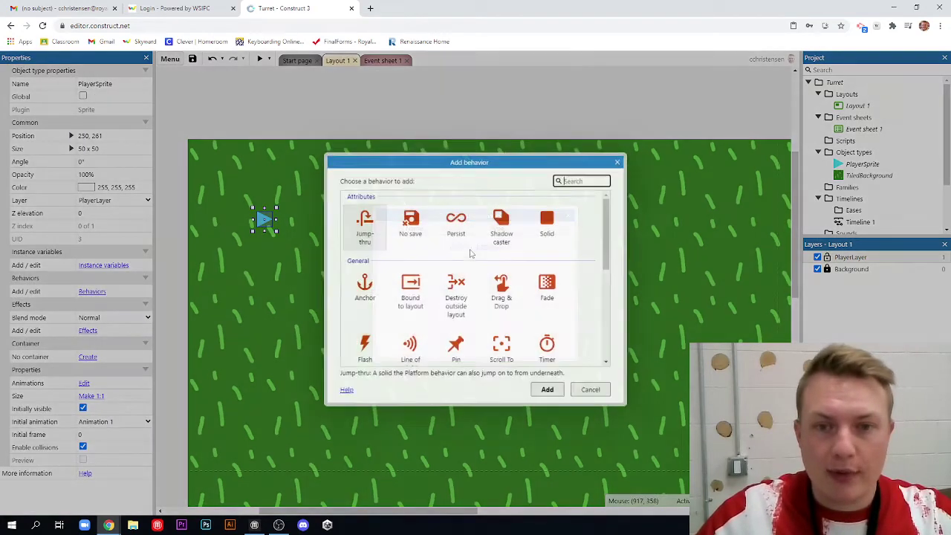
left_click(554, 223)
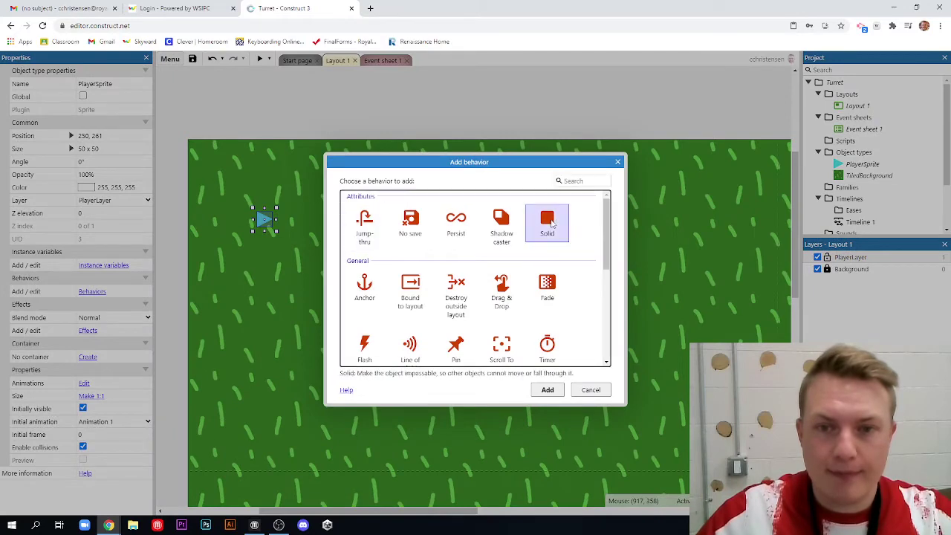
left_click(547, 389)
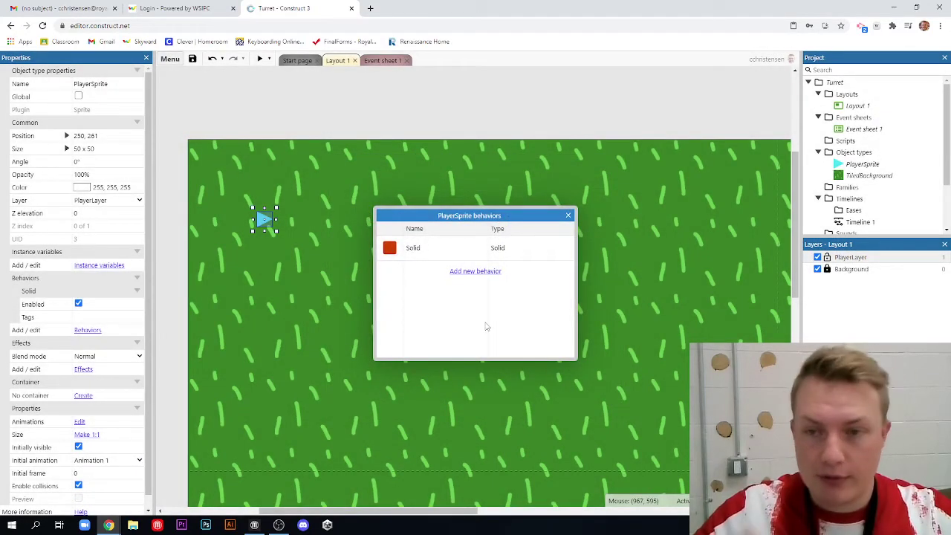
left_click(476, 271)
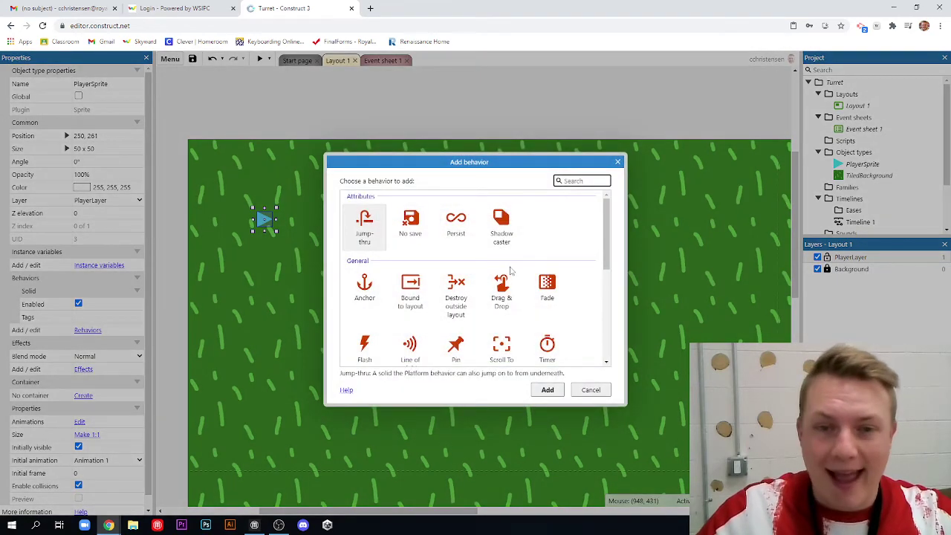
scroll(467, 238, "down", 3)
scroll(467, 238, "up", 3)
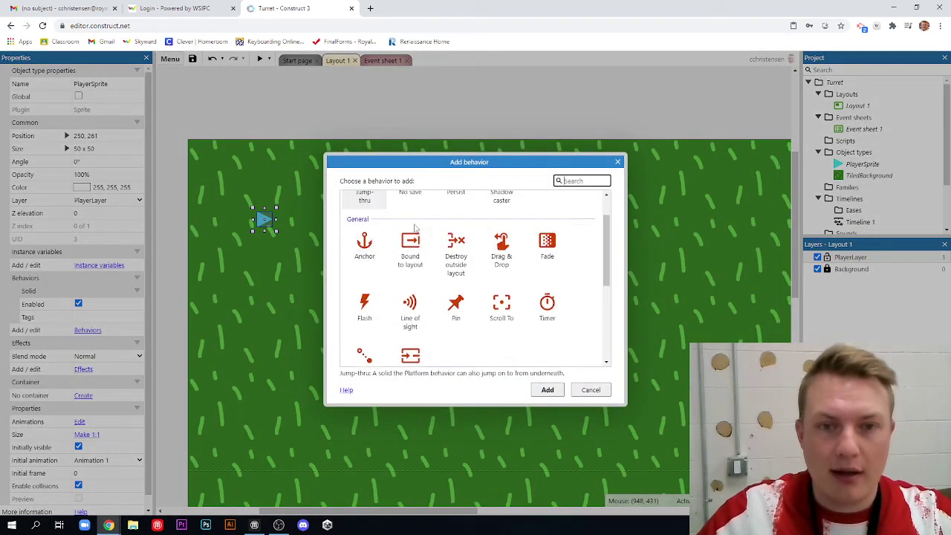
left_click(410, 292)
left_click(546, 390)
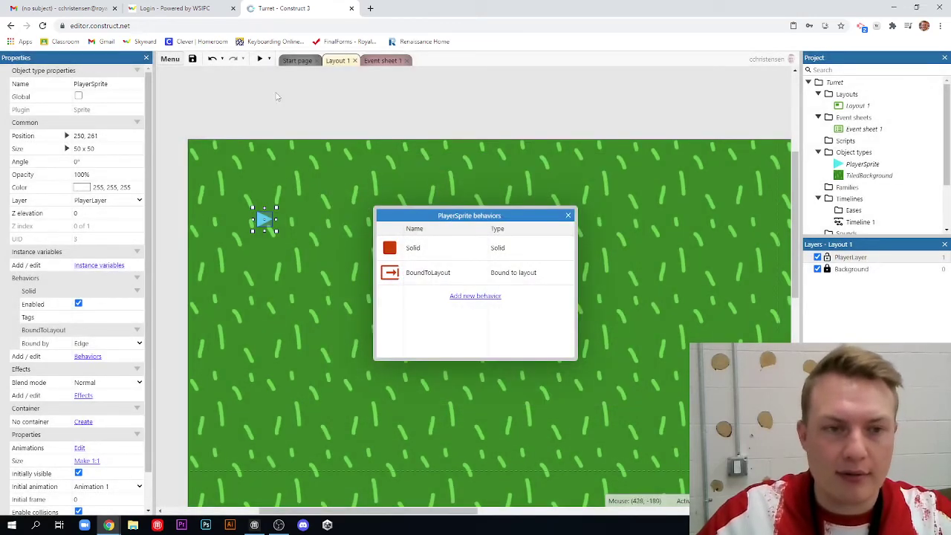
Add the Scroll To and 8 Direction behaviors to PlayerSprite.
left_click(475, 296)
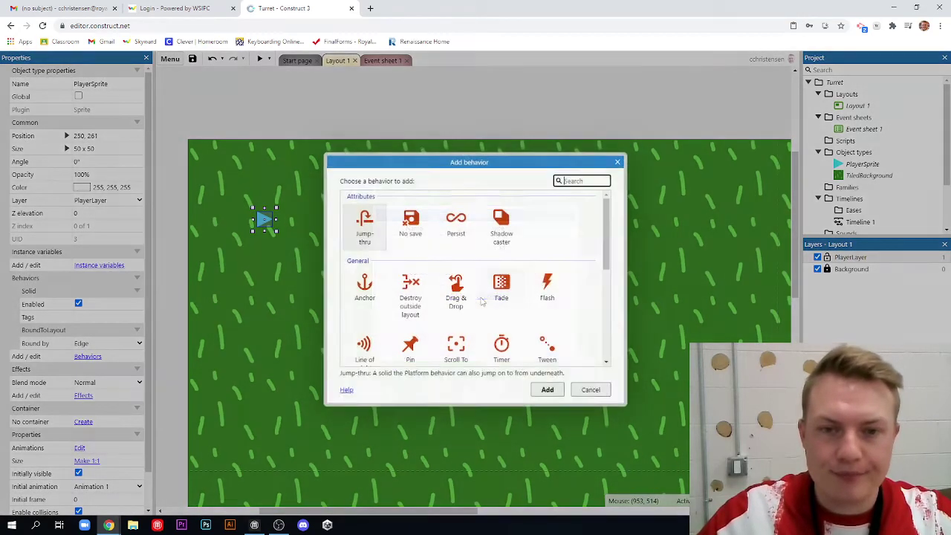
scroll(455, 293, "down", 1)
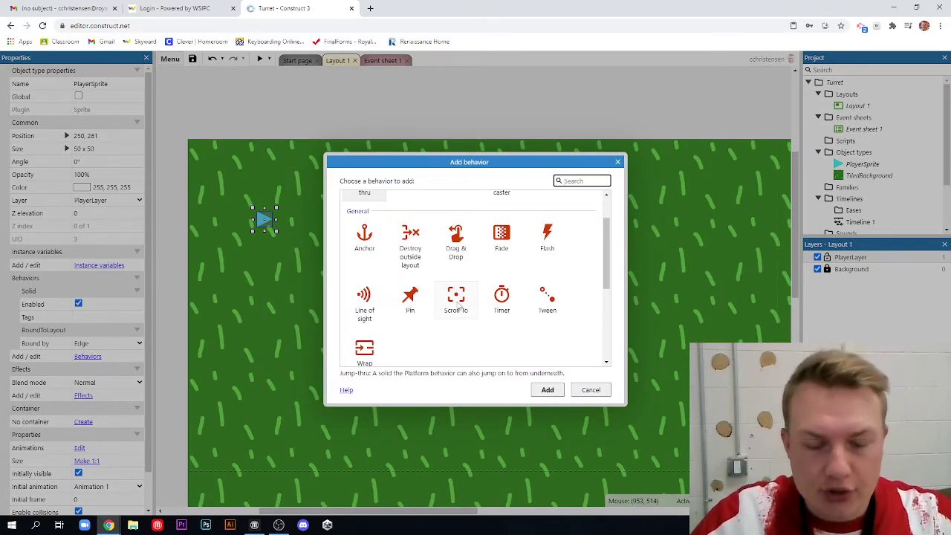
left_click(456, 301)
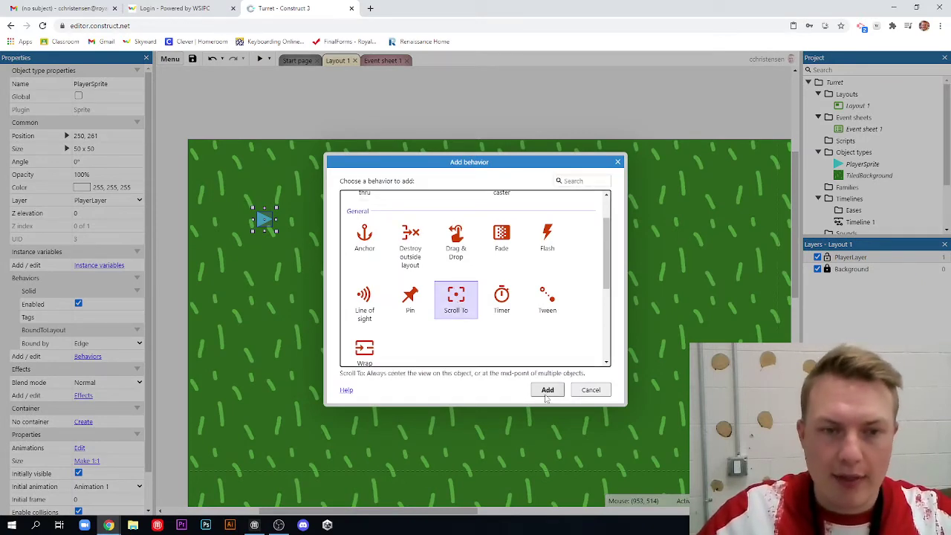
left_click(547, 390)
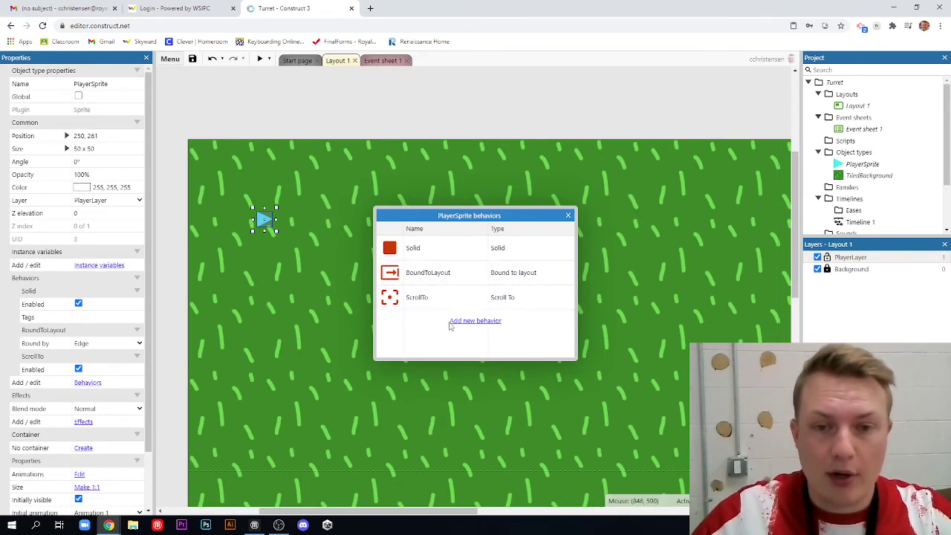
left_click(460, 321)
scroll(477, 269, "down", 5)
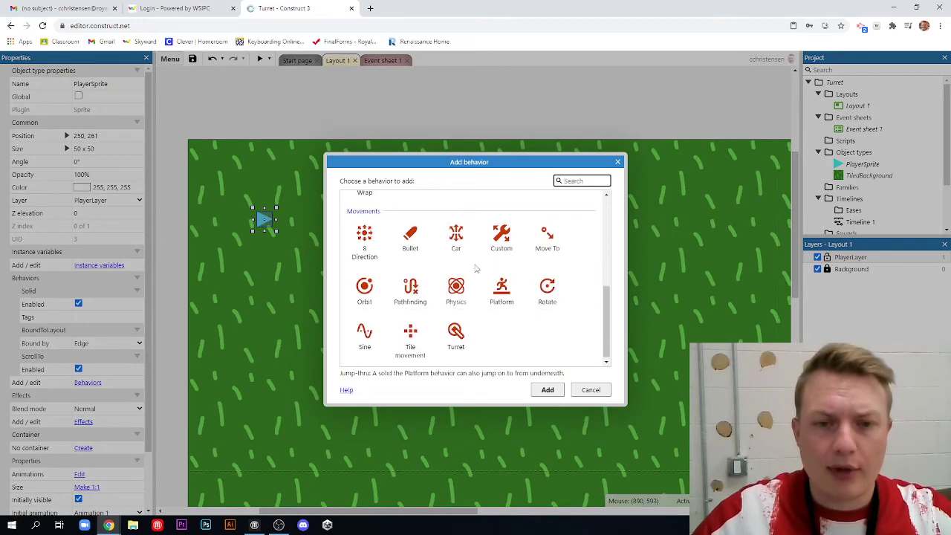
left_click(364, 240)
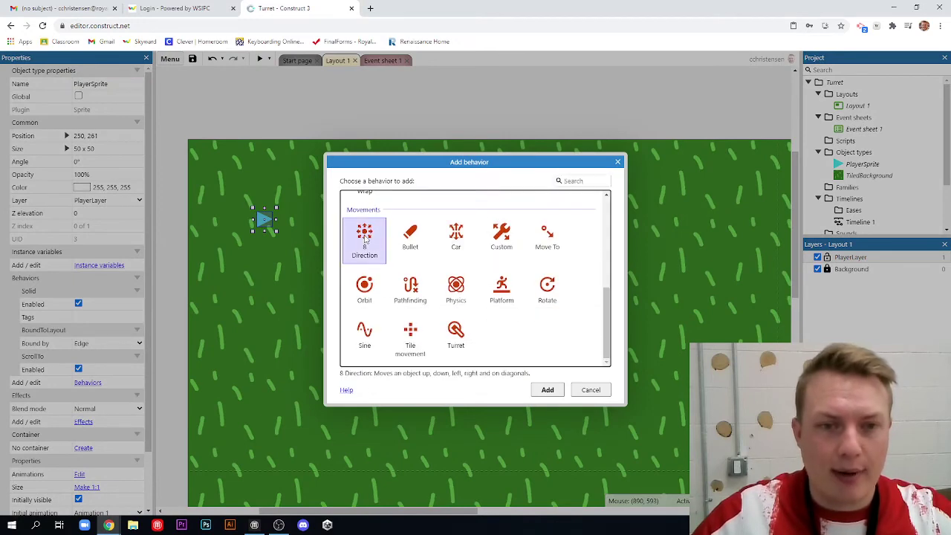
left_click(546, 390)
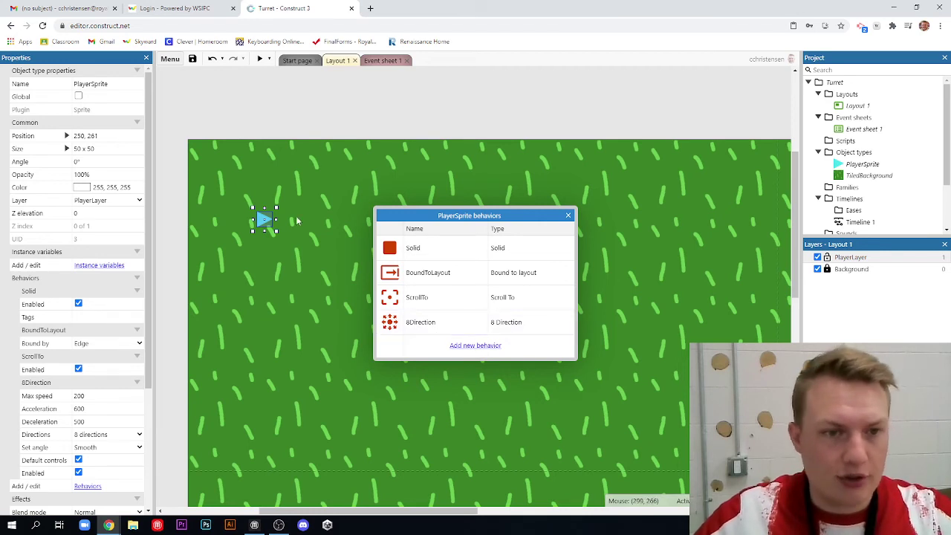
Close the PlayerSprite behaviors list and deselect the sprite.
left_click(568, 215)
left_click(466, 114)
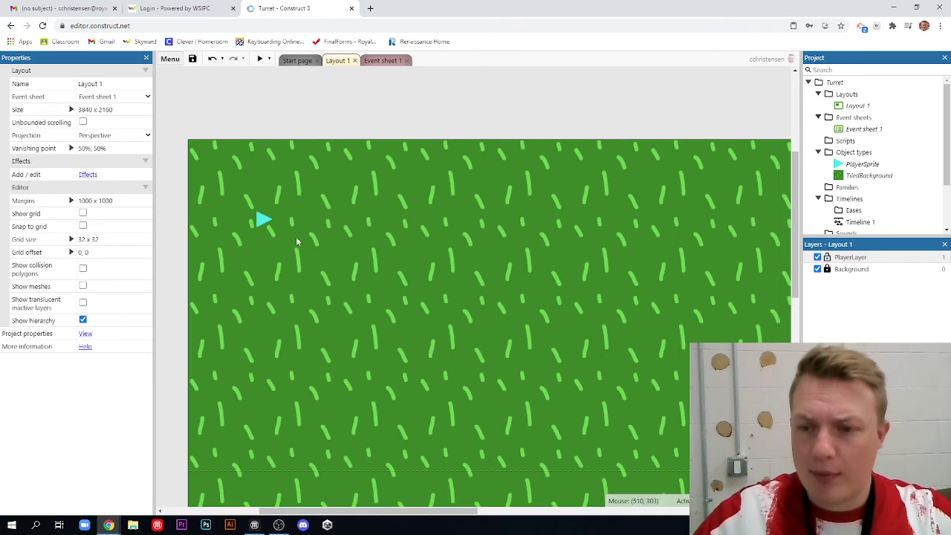